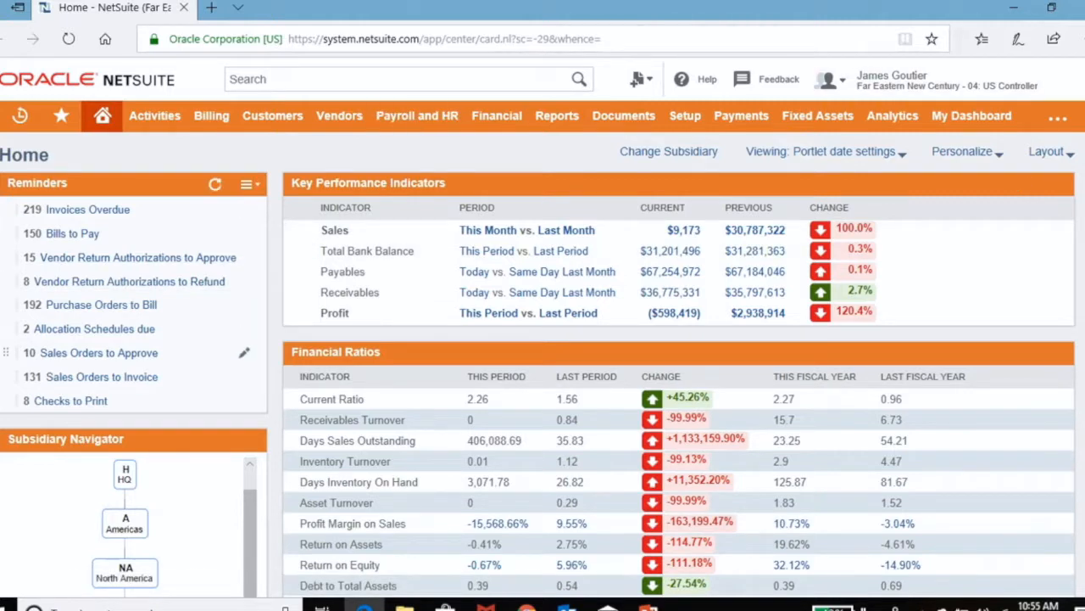
Step: Open the dashboard personalization and browse the available standard content, SuiteApps and trend graphs
mouse_move(941, 80)
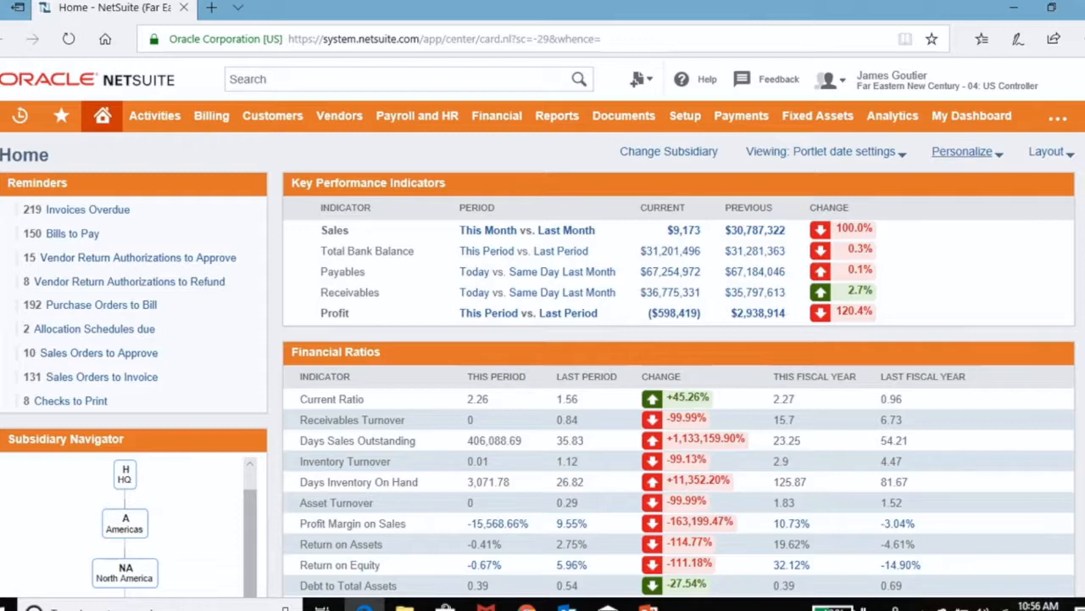
click(962, 151)
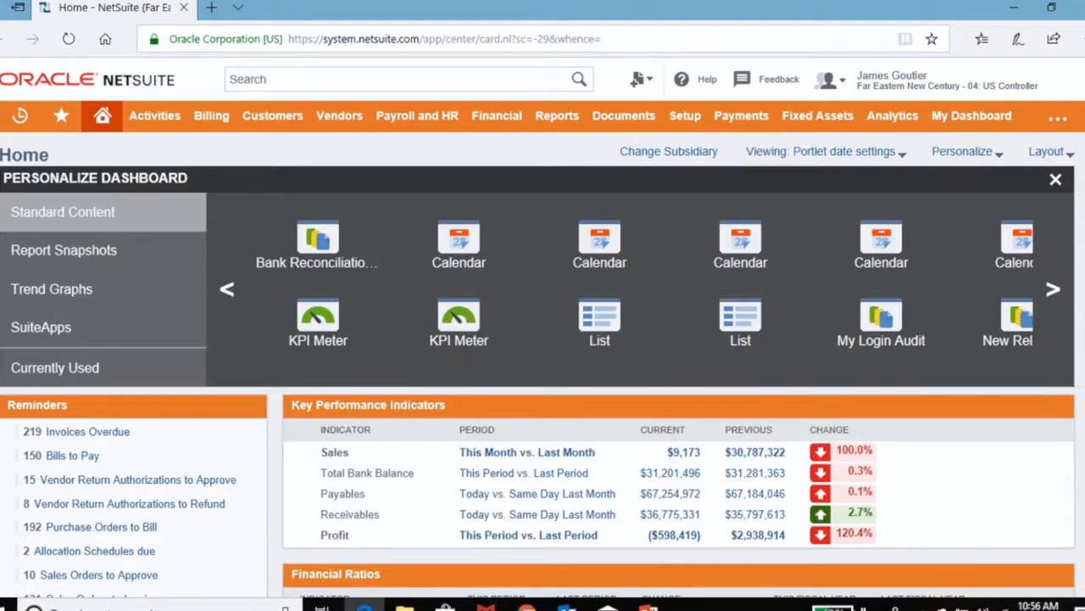
click(1053, 289)
click(1054, 289)
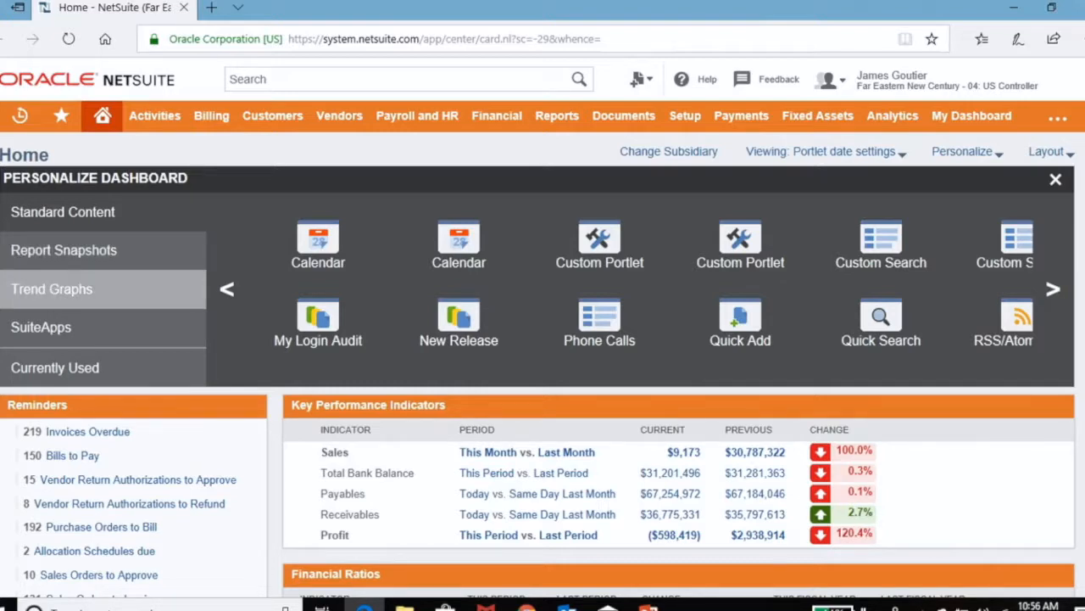
click(40, 327)
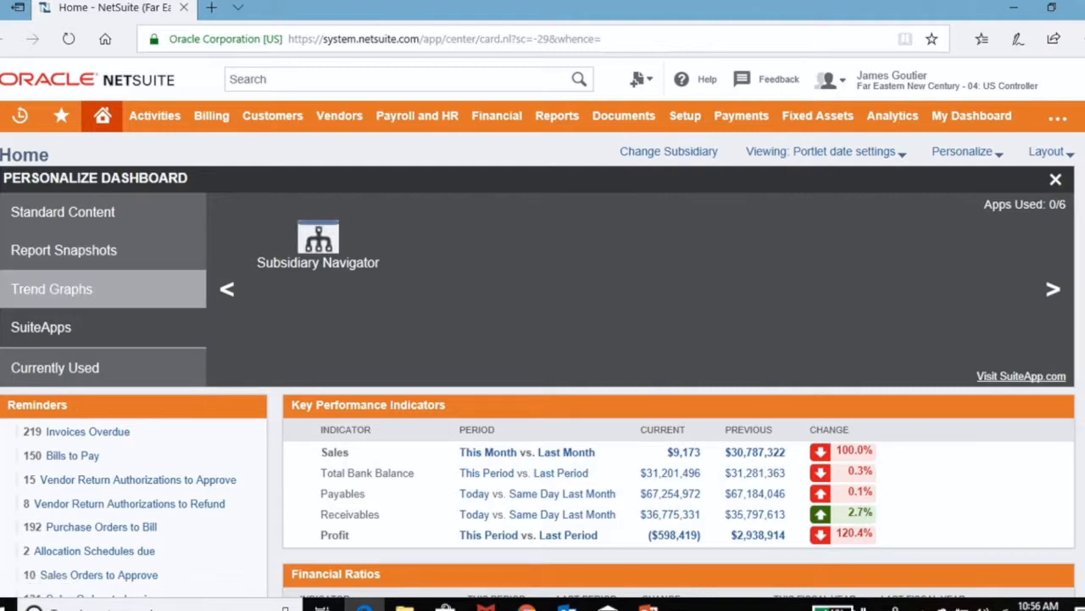
click(52, 288)
Step: Add the Shortcuts portlet from the standard content to the dashboard, directly above the Reminders portlet
click(63, 212)
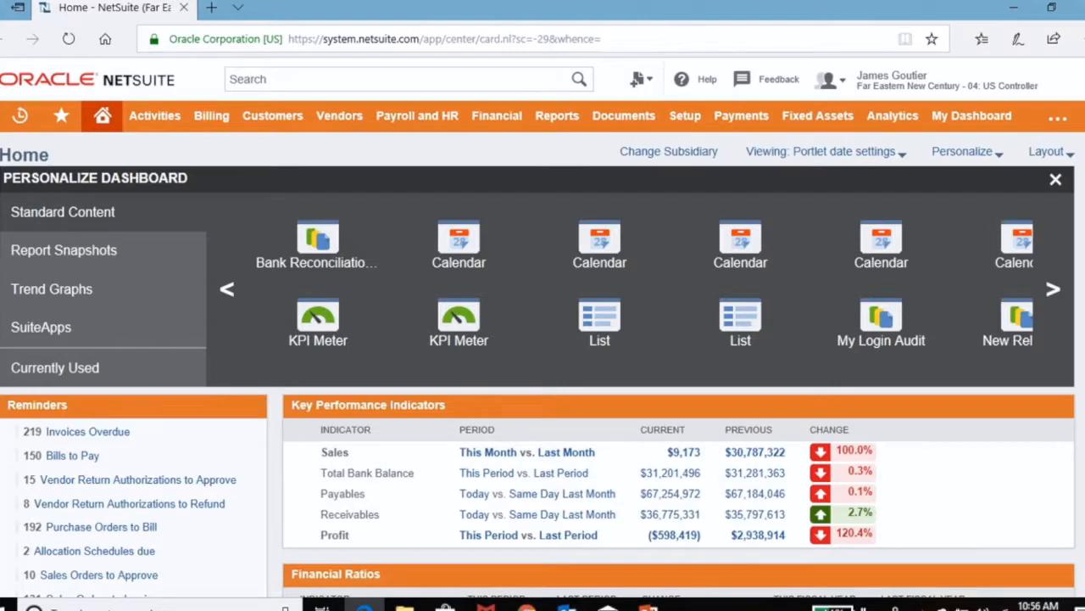
click(1053, 289)
click(1053, 289)
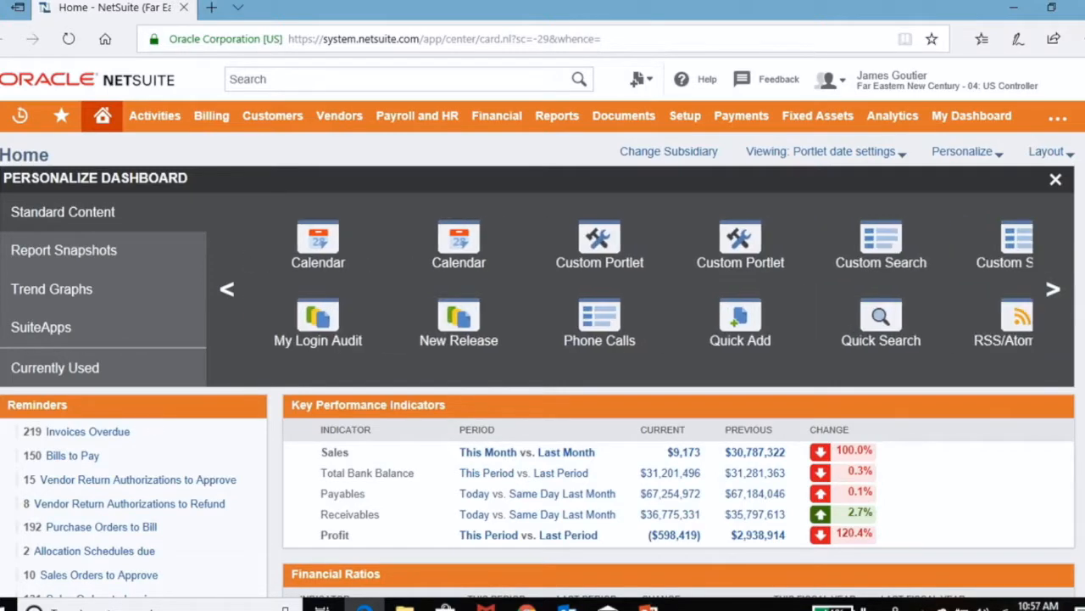
click(1053, 289)
click(1053, 289)
click(1053, 289)
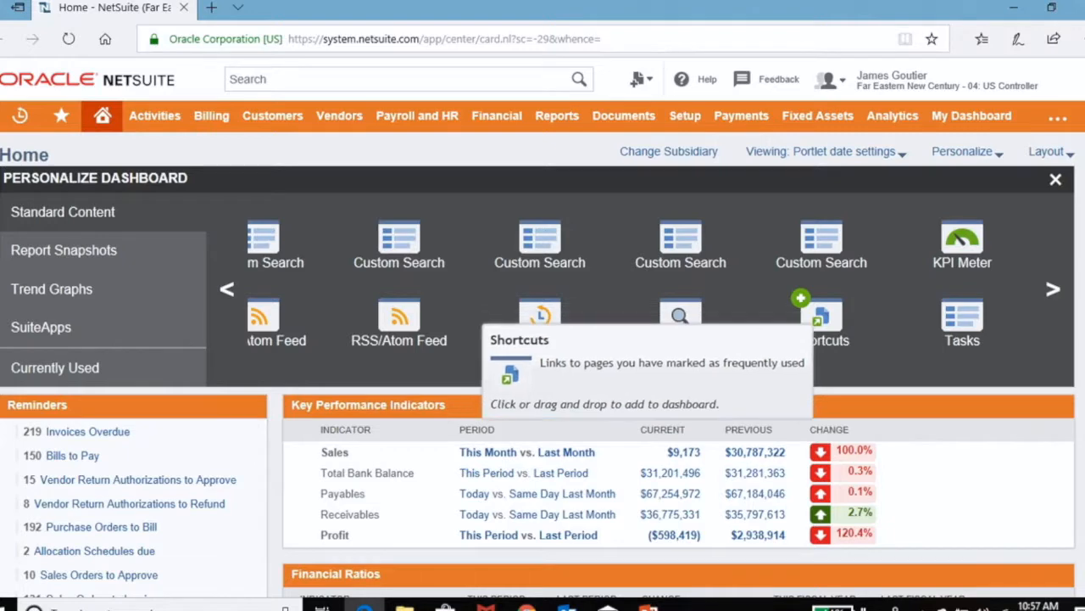
drag(821, 323, 234, 407)
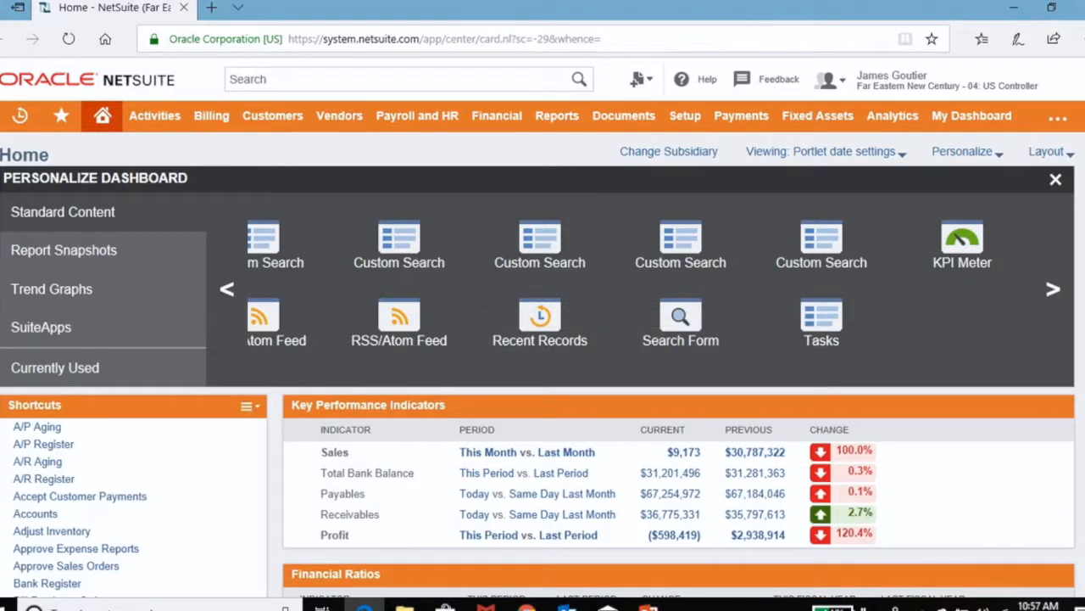
Step: Set up the Shortcuts portlet with A/P Aging, A/R Register, Bank Register and Color Themes disabled, and save
scroll(542, 340, down, 2)
scroll(543, 365, down, 5)
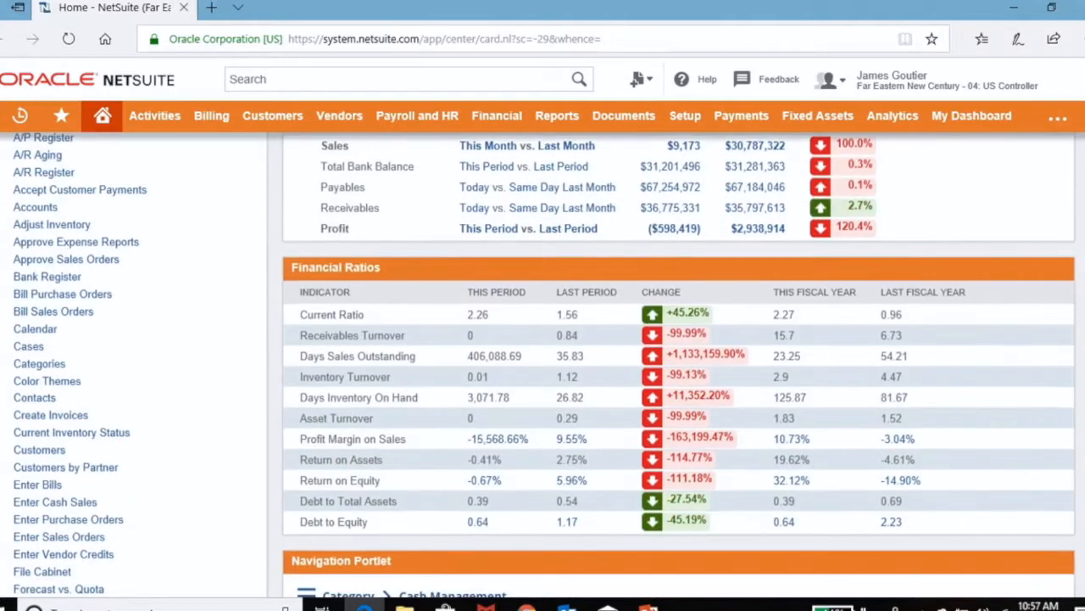
scroll(542, 365, up, 5)
click(250, 198)
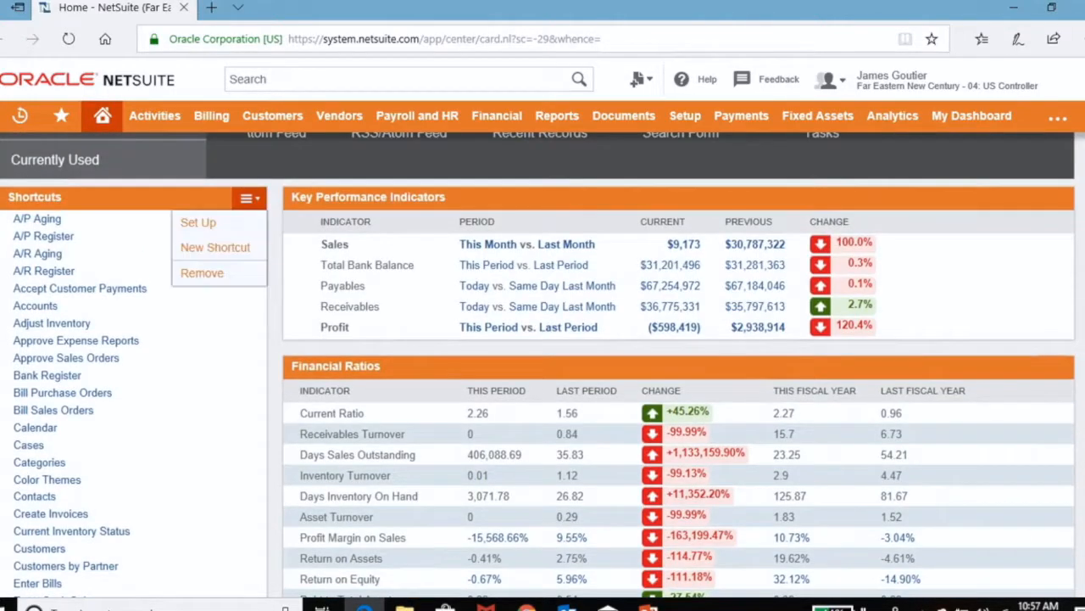
click(197, 222)
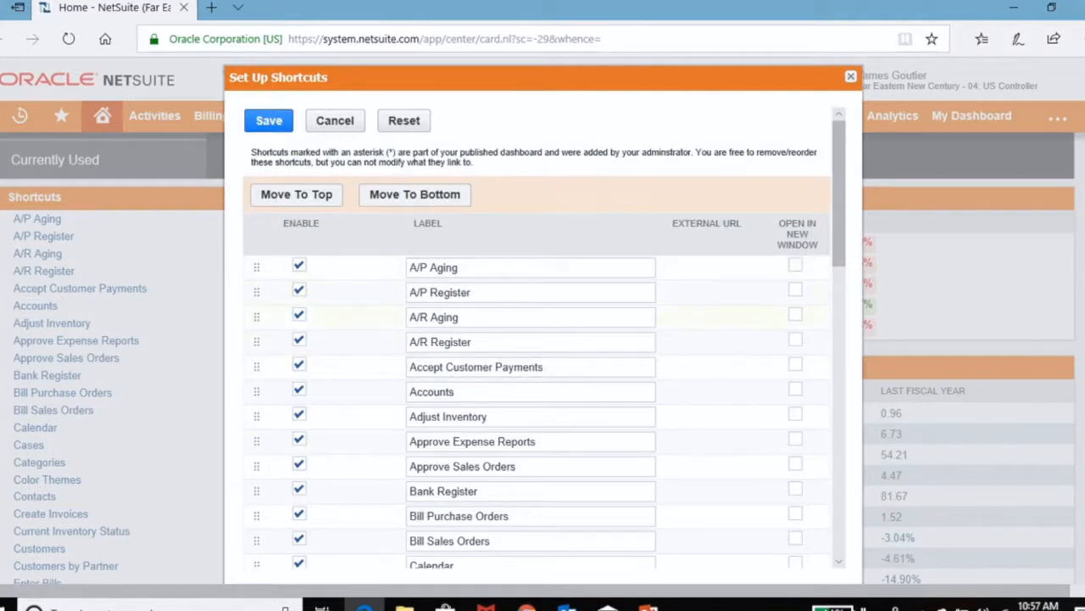
click(299, 265)
click(299, 339)
click(299, 488)
scroll(299, 509, down, 3)
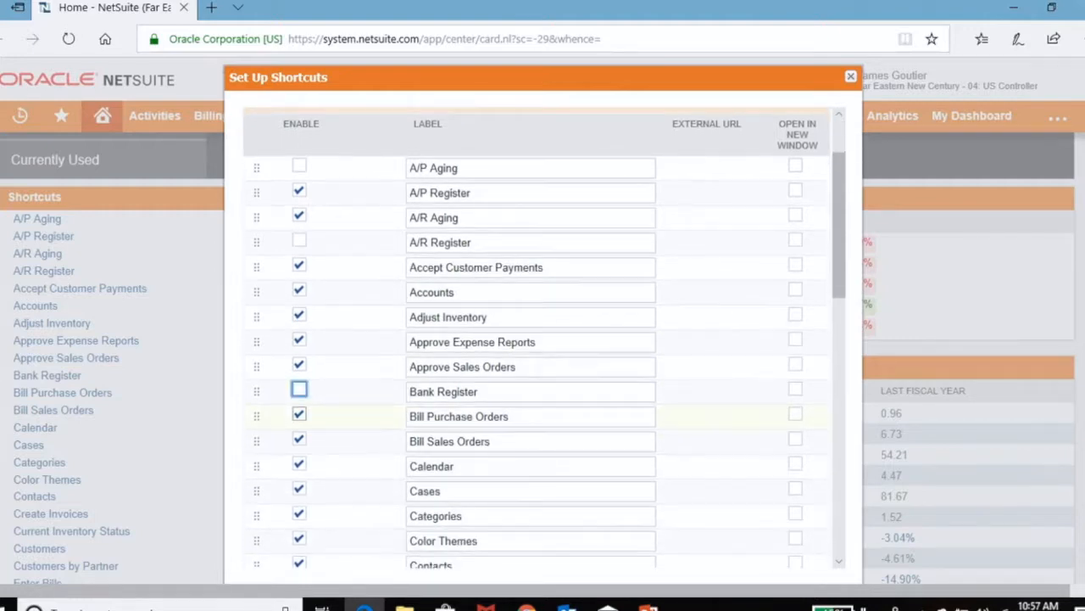
click(299, 507)
scroll(300, 507, up, 10)
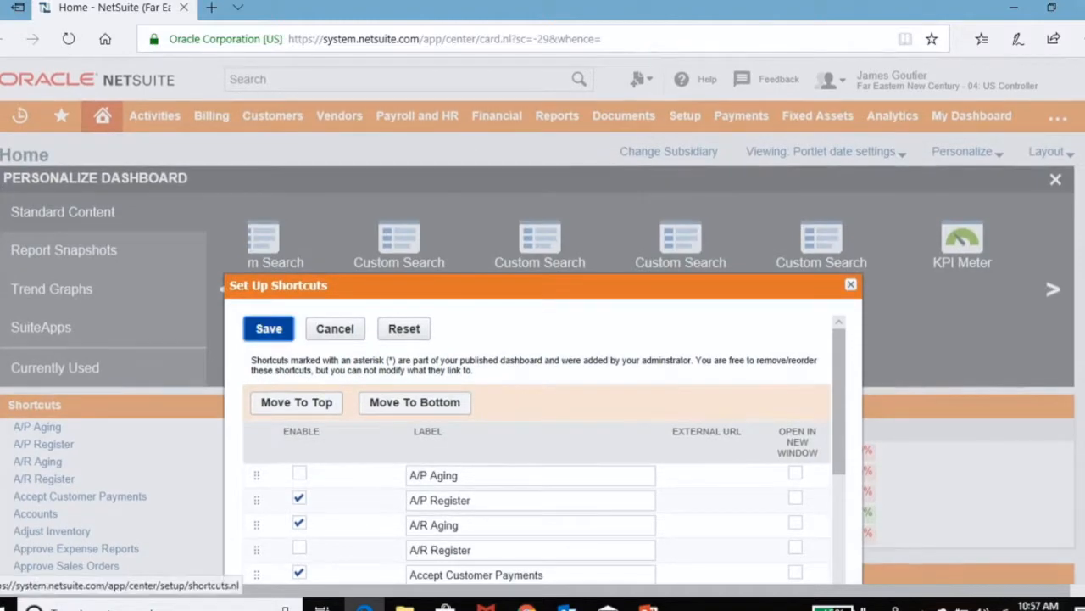
click(269, 328)
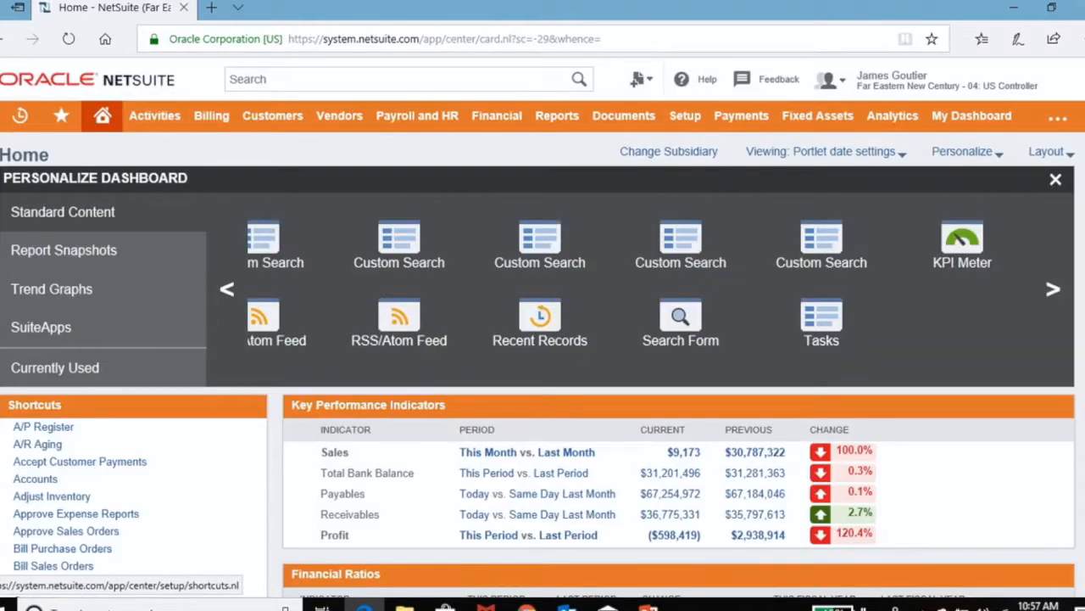
Step: Look through the Shortcuts list, close the dashboard personalization, and remove the Shortcuts portlet
scroll(51, 530, down, 6)
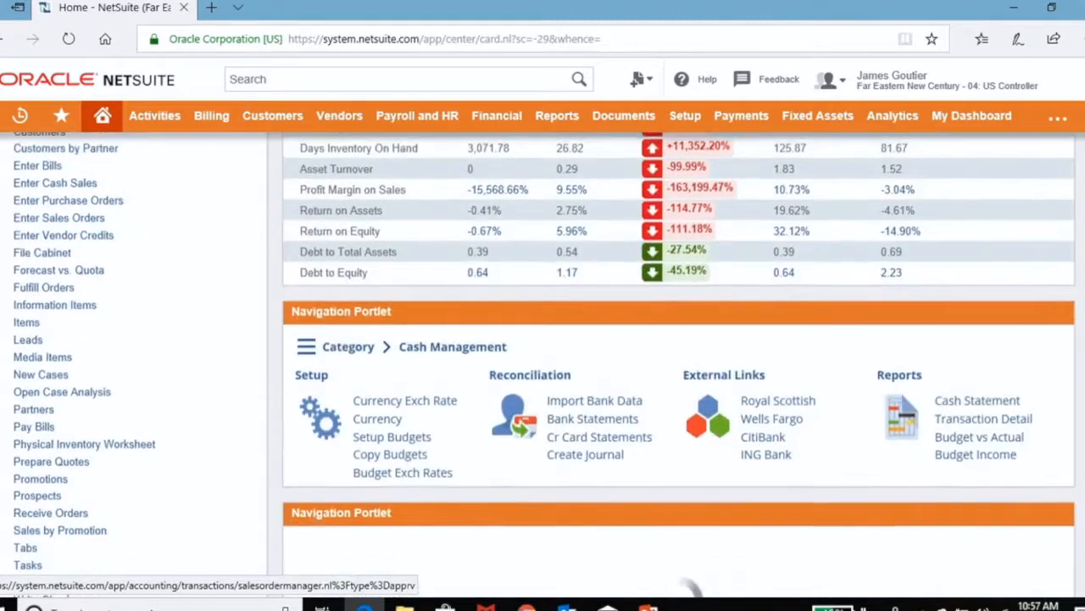
scroll(66, 357, down, 3)
scroll(66, 357, up, 10)
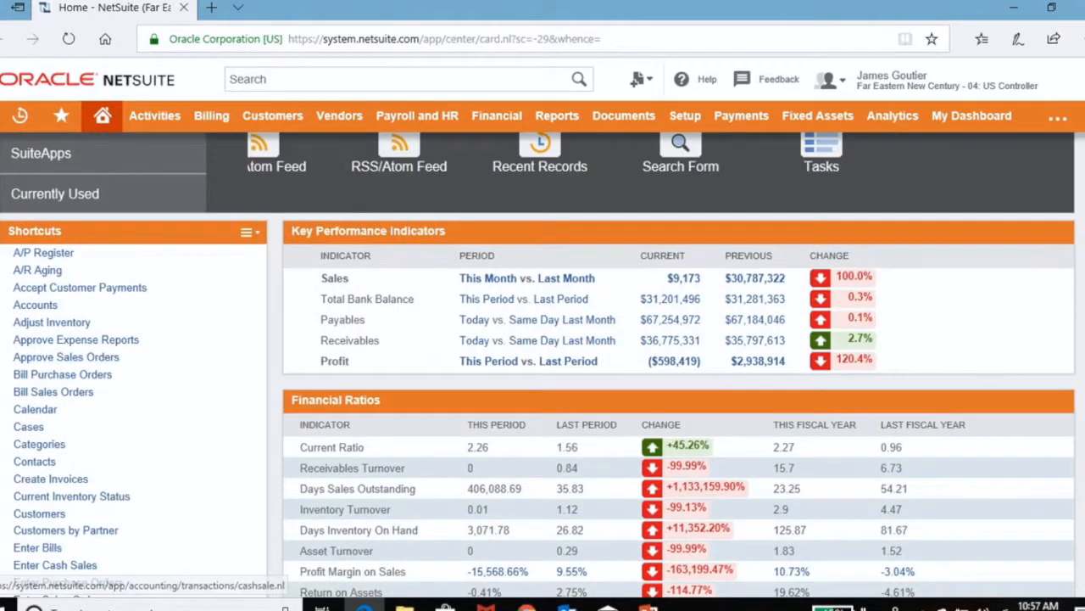
scroll(66, 357, up, 3)
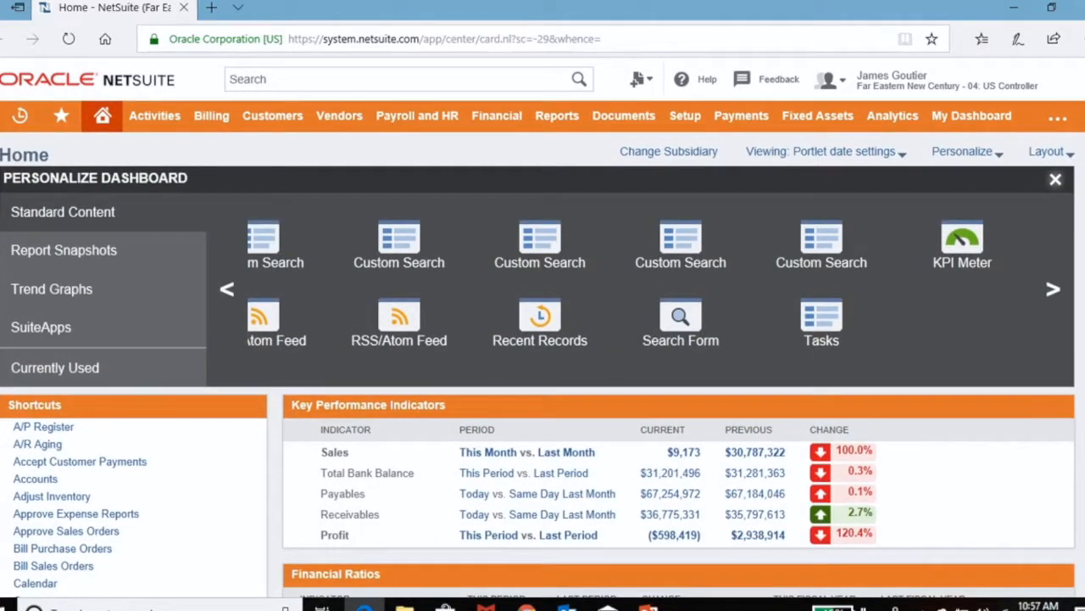
click(1056, 179)
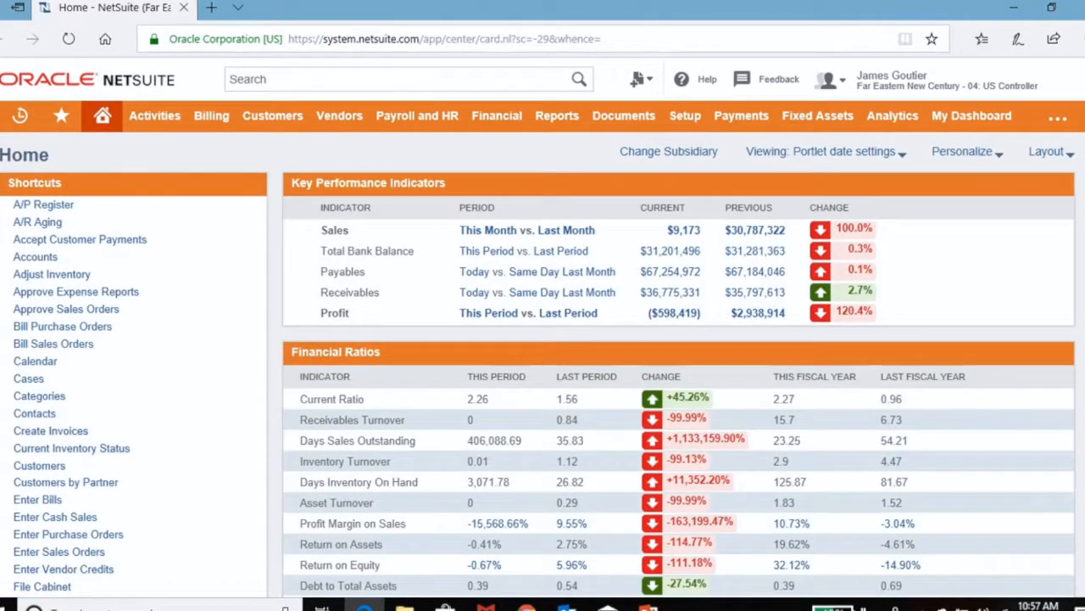
mouse_move(249, 184)
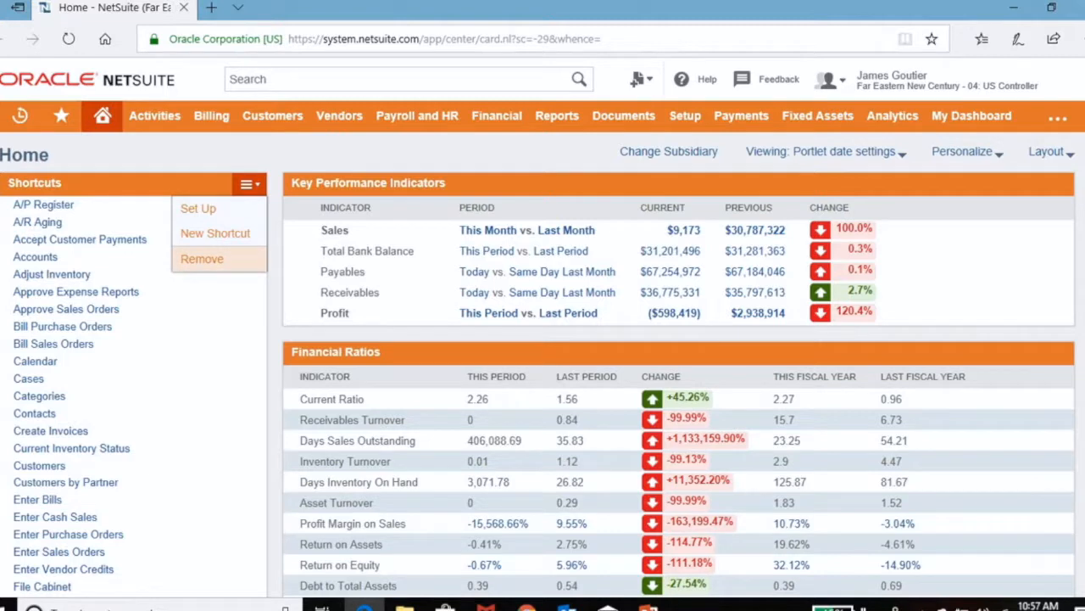
click(202, 258)
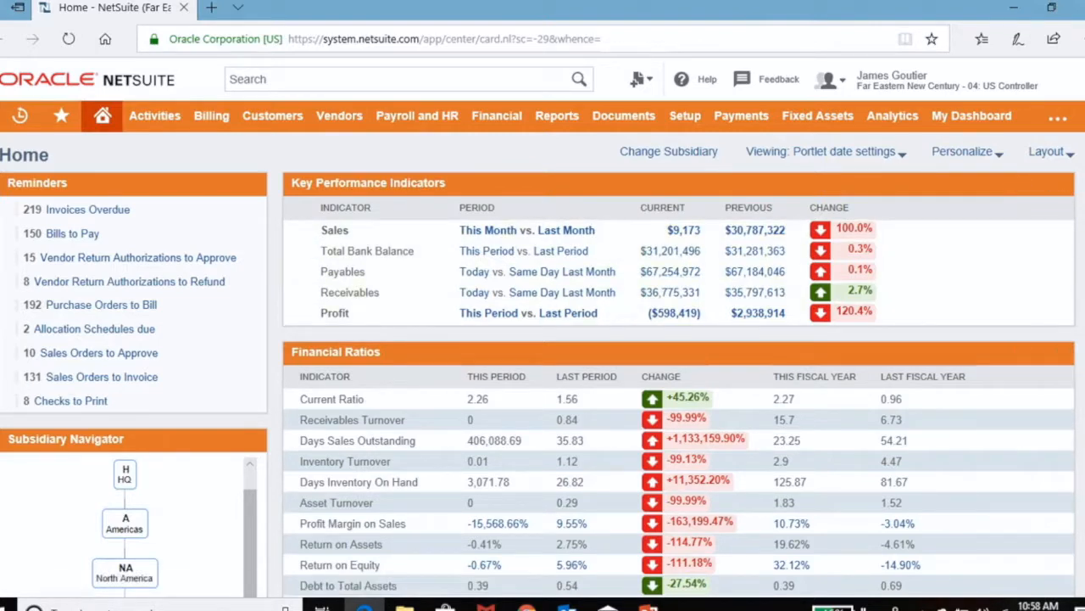
Step: Open the income statement behind the current Profit indicator and set its subsidiary context to US 1
click(675, 314)
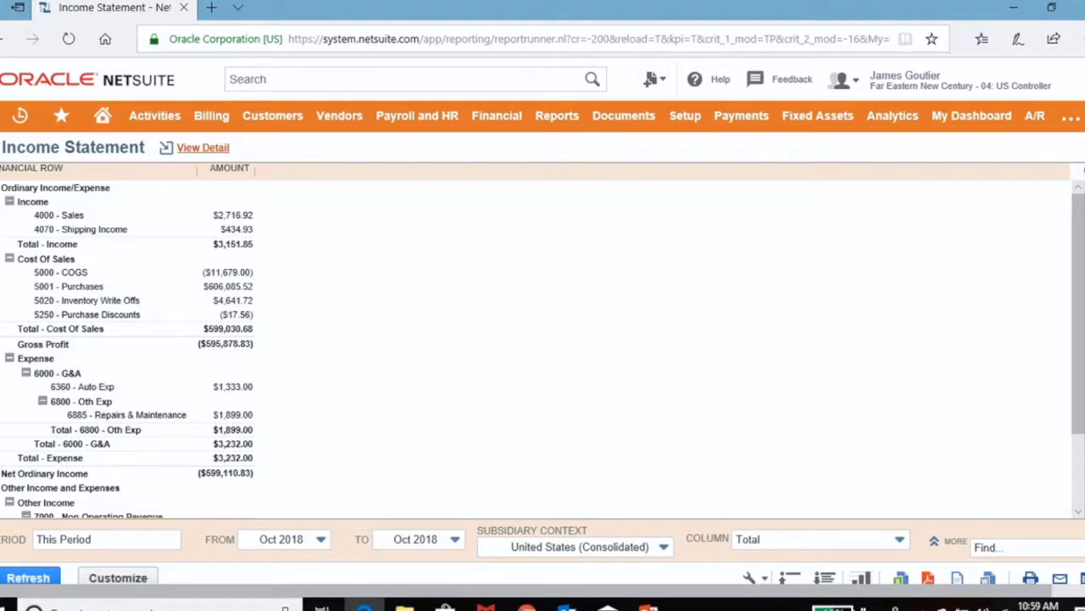
click(664, 547)
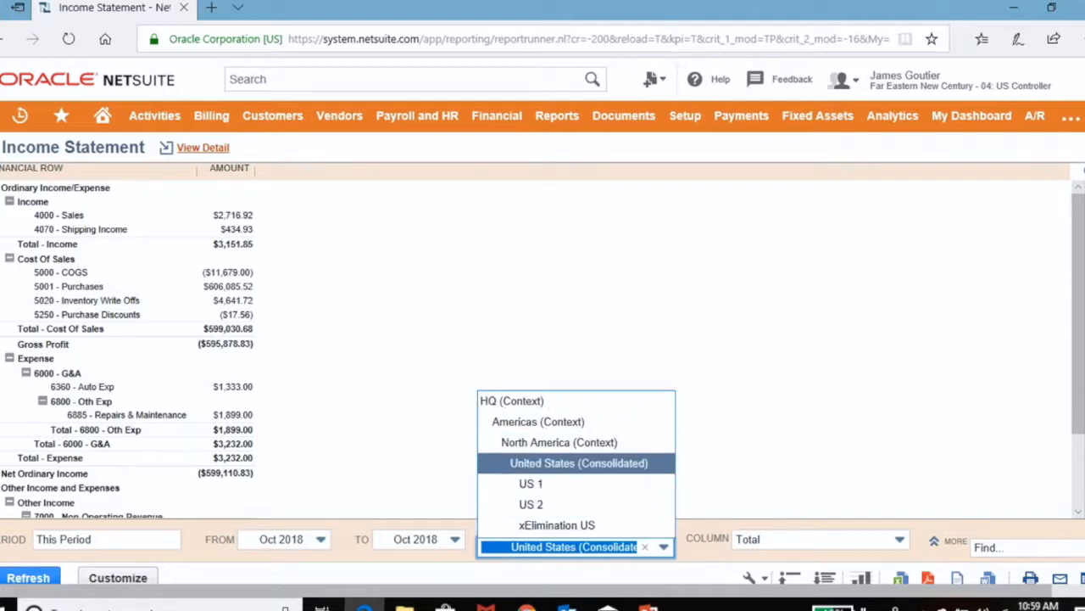
click(532, 483)
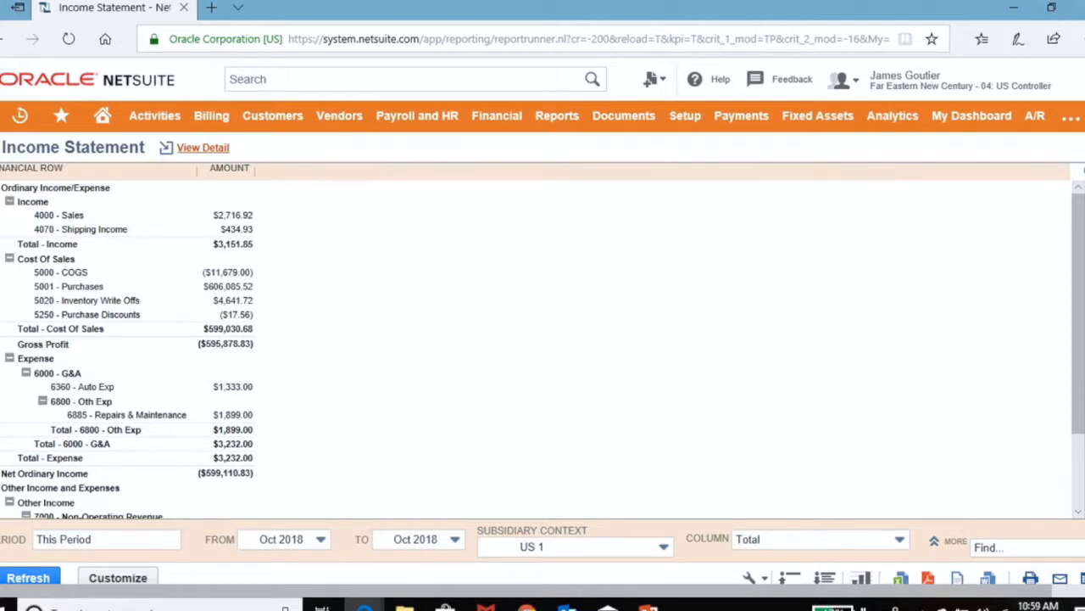
Step: Examine the date, message and attachment options for scheduling the income statement by email, and cancel the schedule
click(1060, 578)
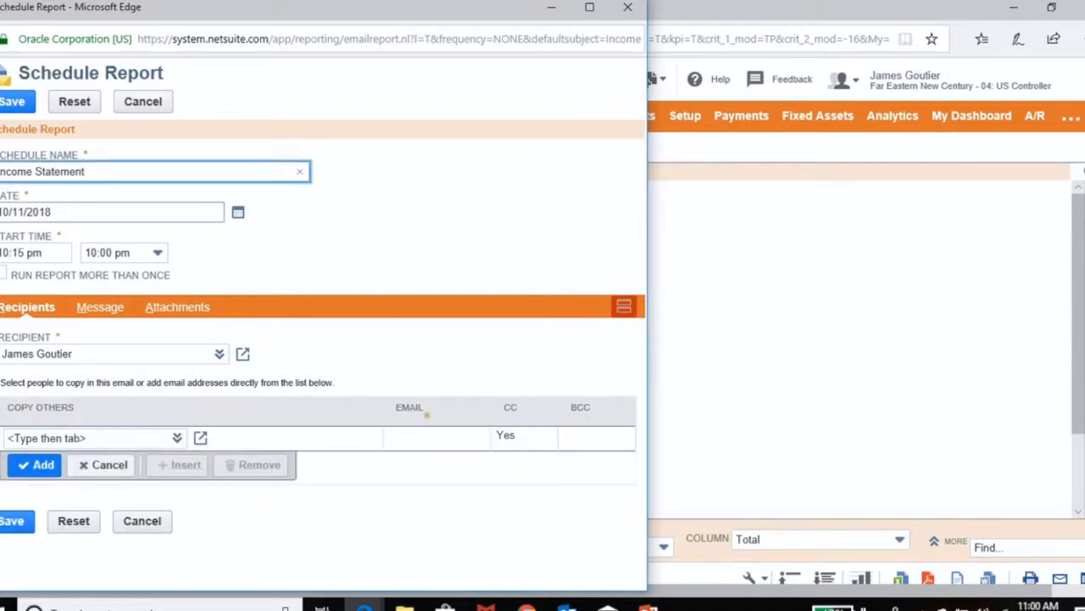
click(238, 212)
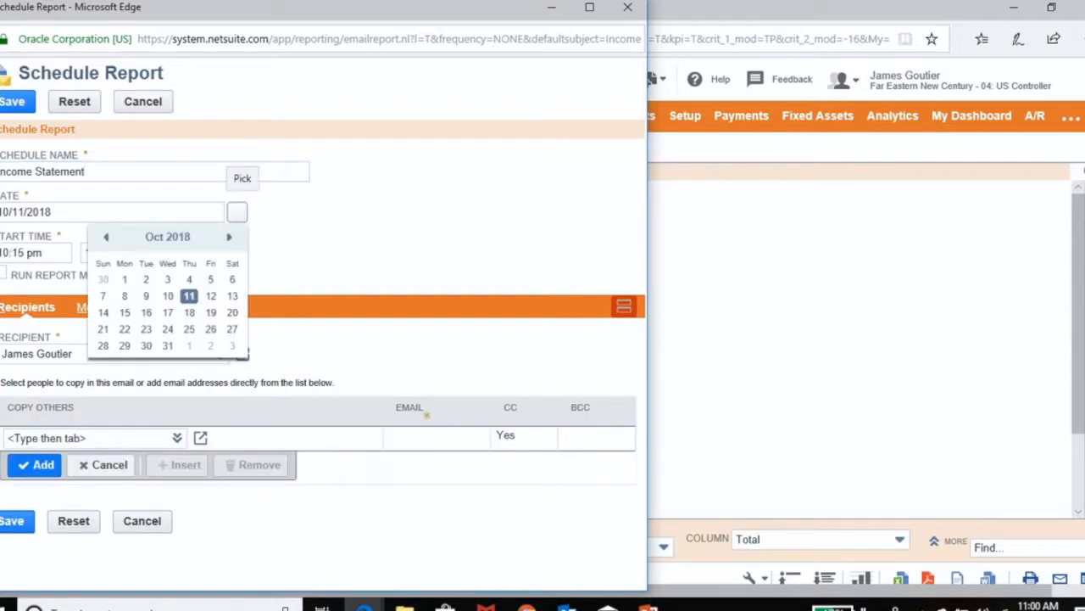
click(331, 234)
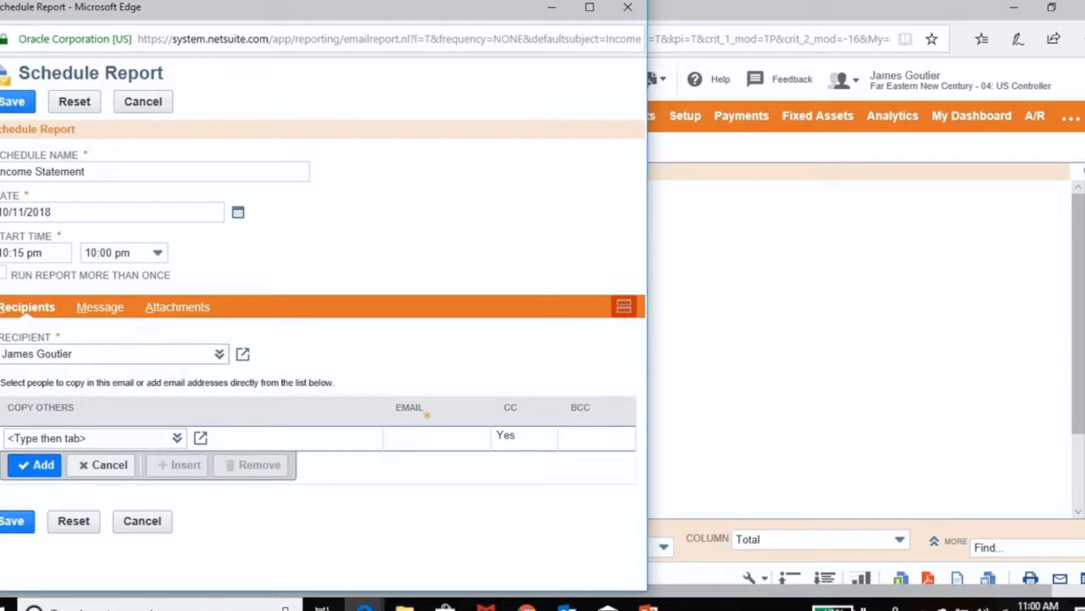
click(101, 307)
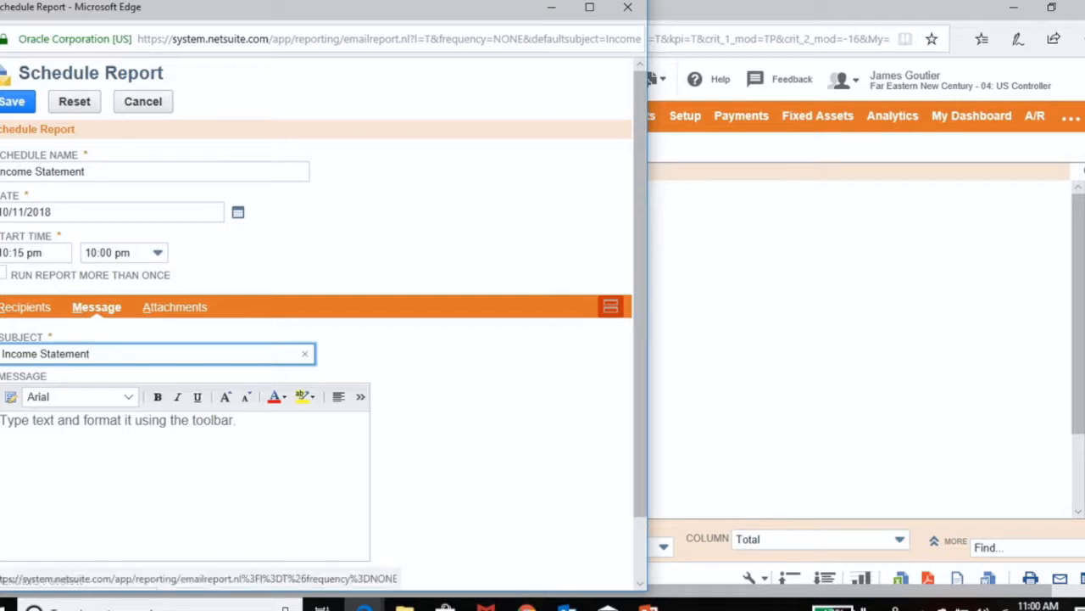
click(175, 307)
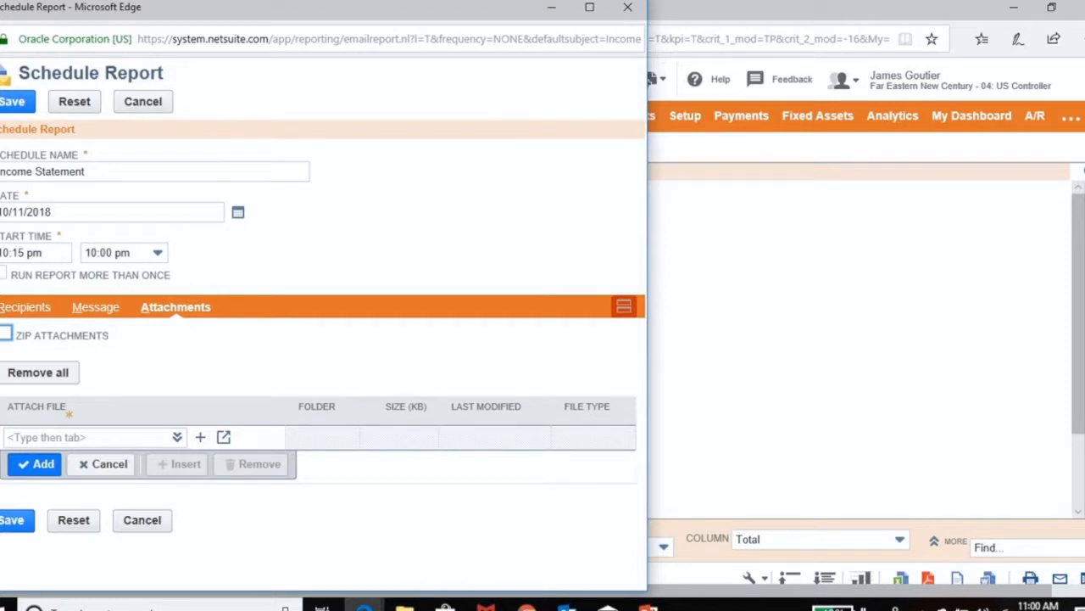
click(141, 520)
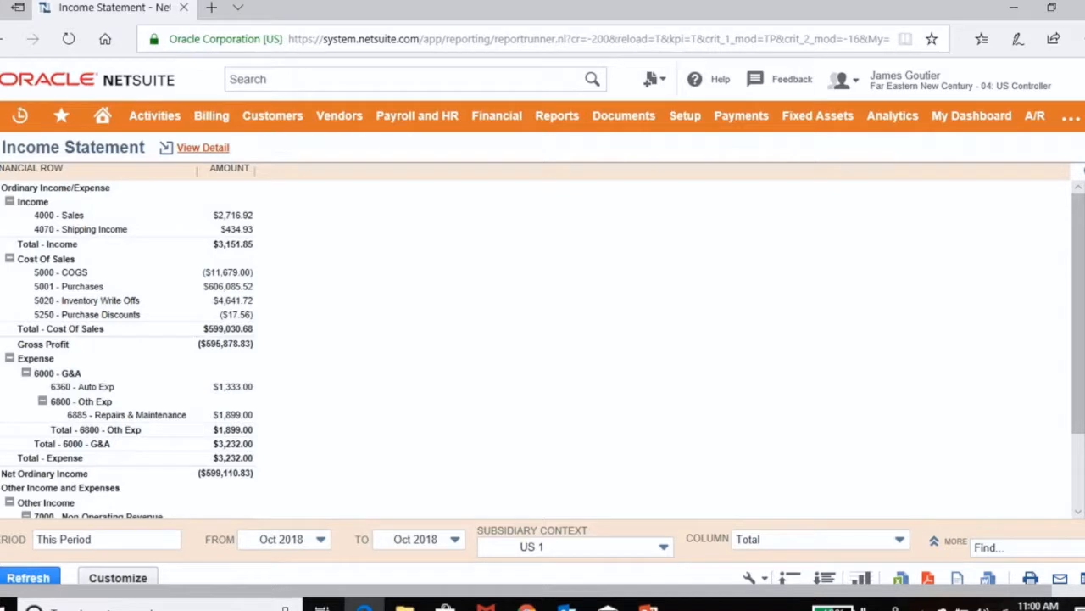
Step: View the income statement as a bar graph, close the graph, and return to the home dashboard
click(860, 577)
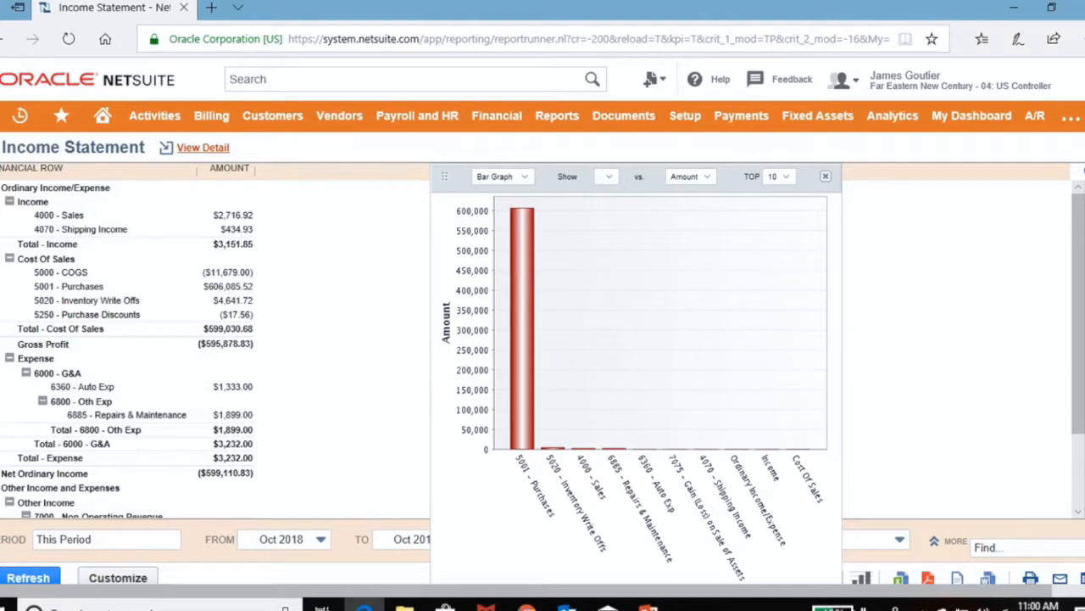
click(826, 176)
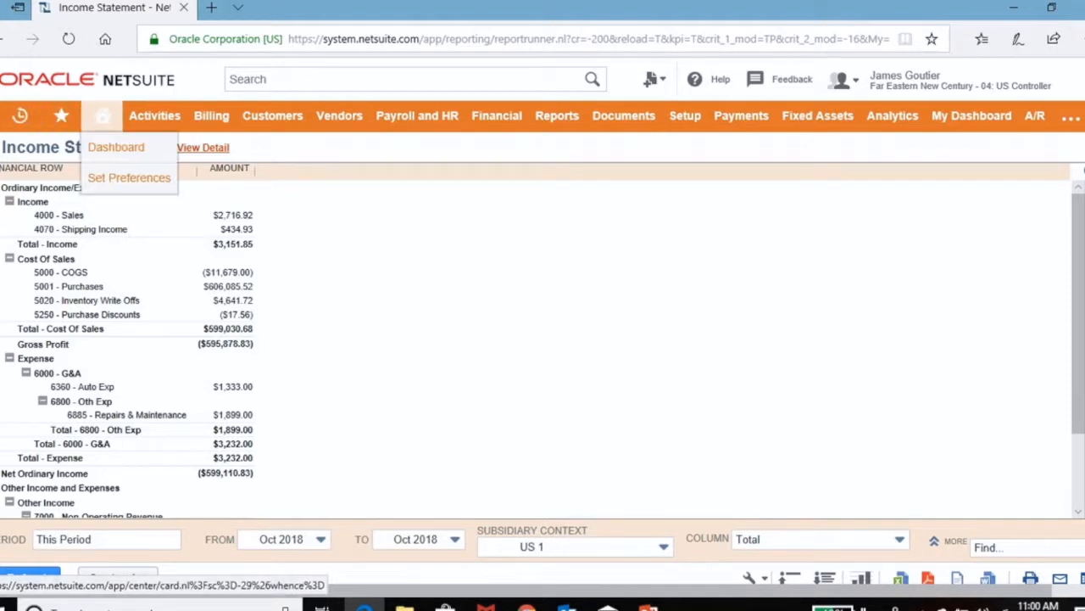
click(102, 115)
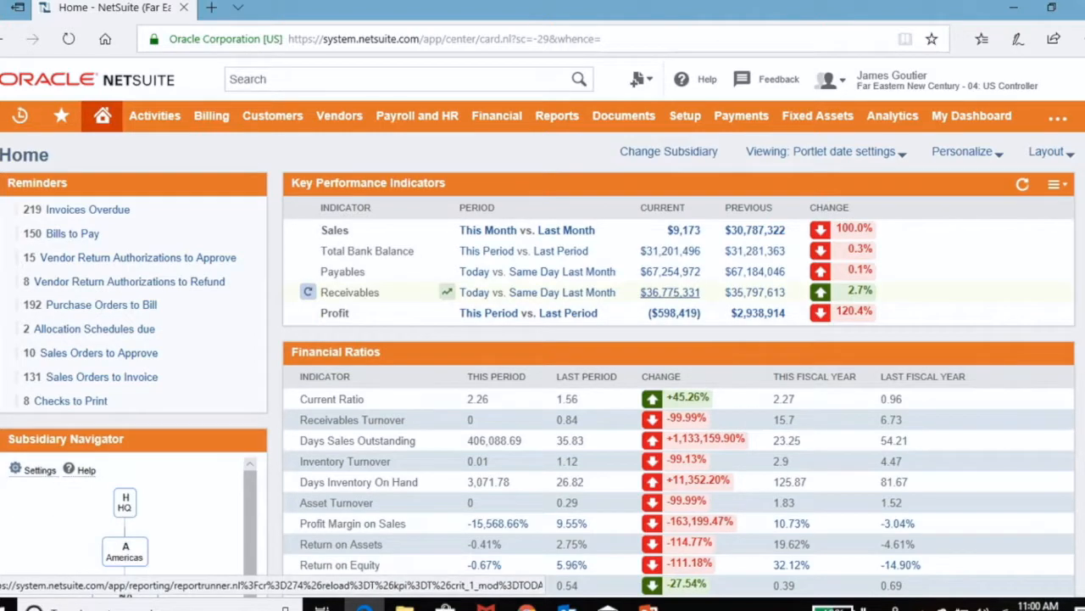
Step: Open the A/R aging summary behind the current Receivables indicator in a new tab and examine its aging options and Age As Of date choices
right_click(683, 290)
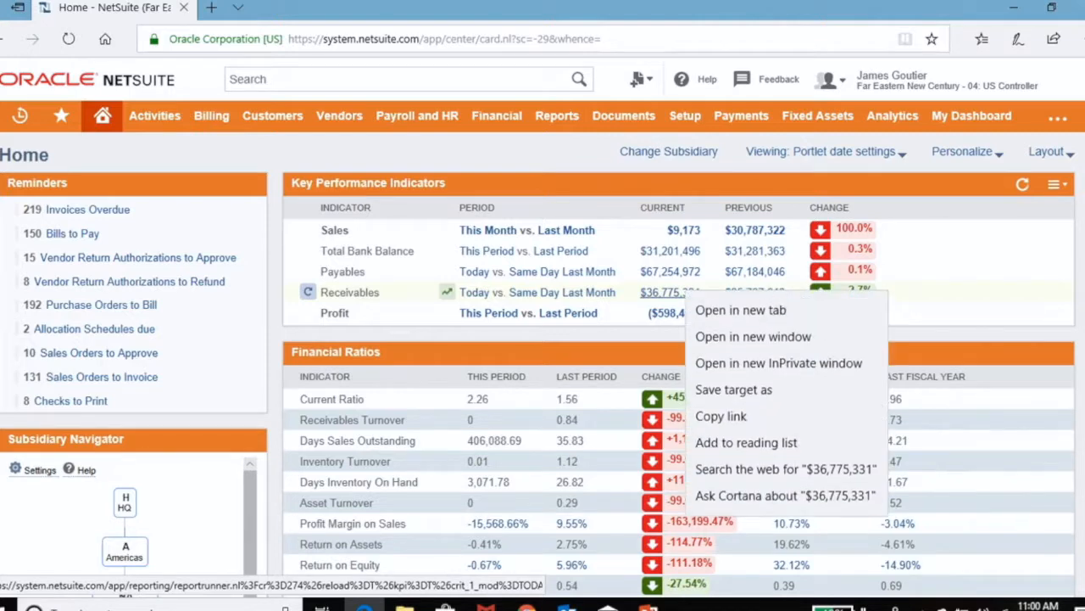
click(704, 310)
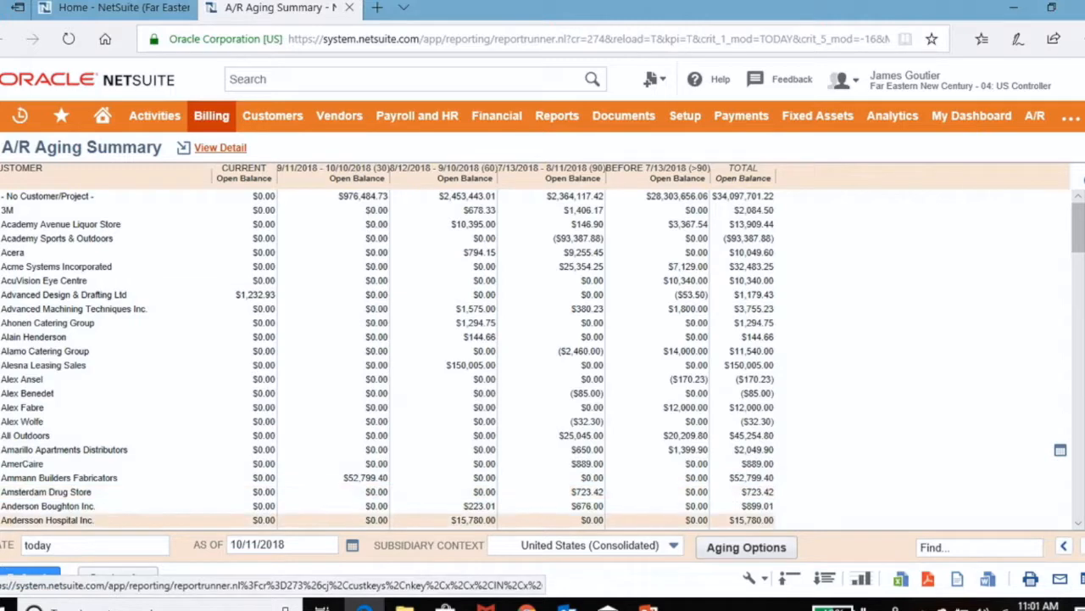
click(746, 547)
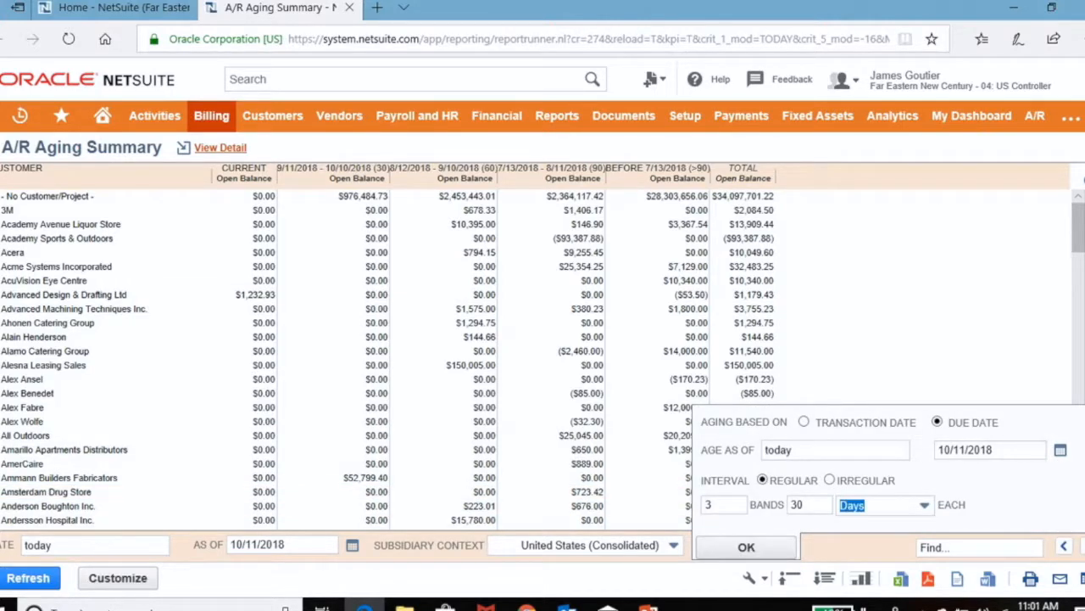
click(835, 451)
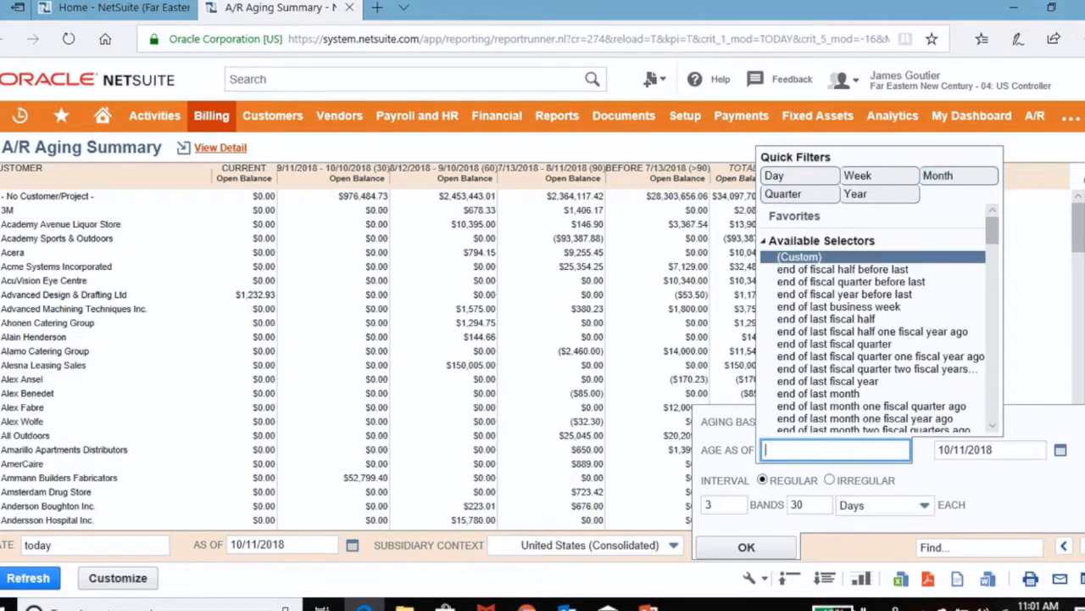
click(1036, 344)
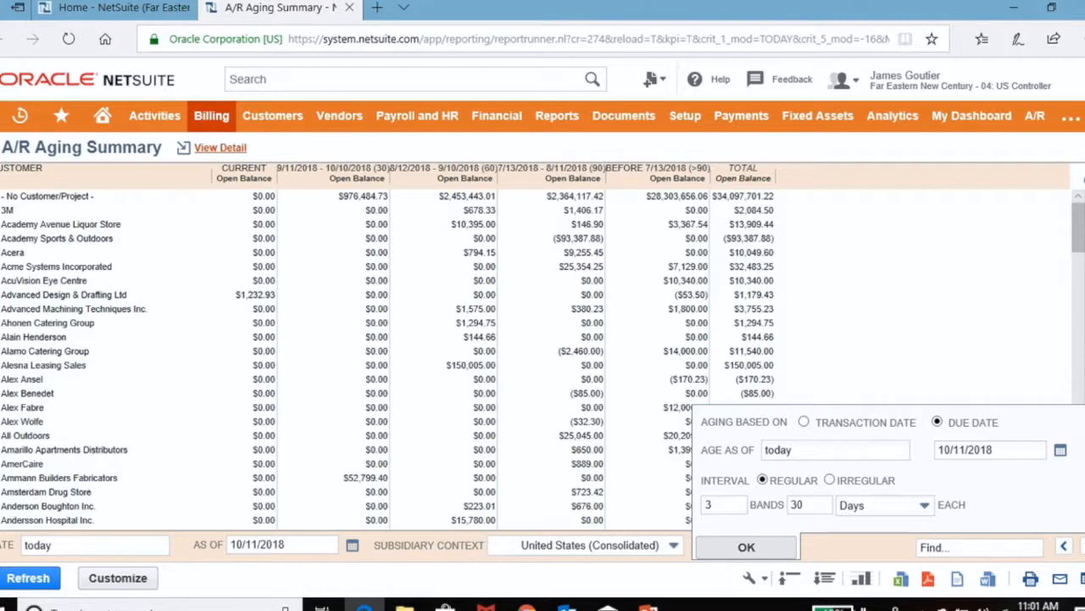
click(746, 547)
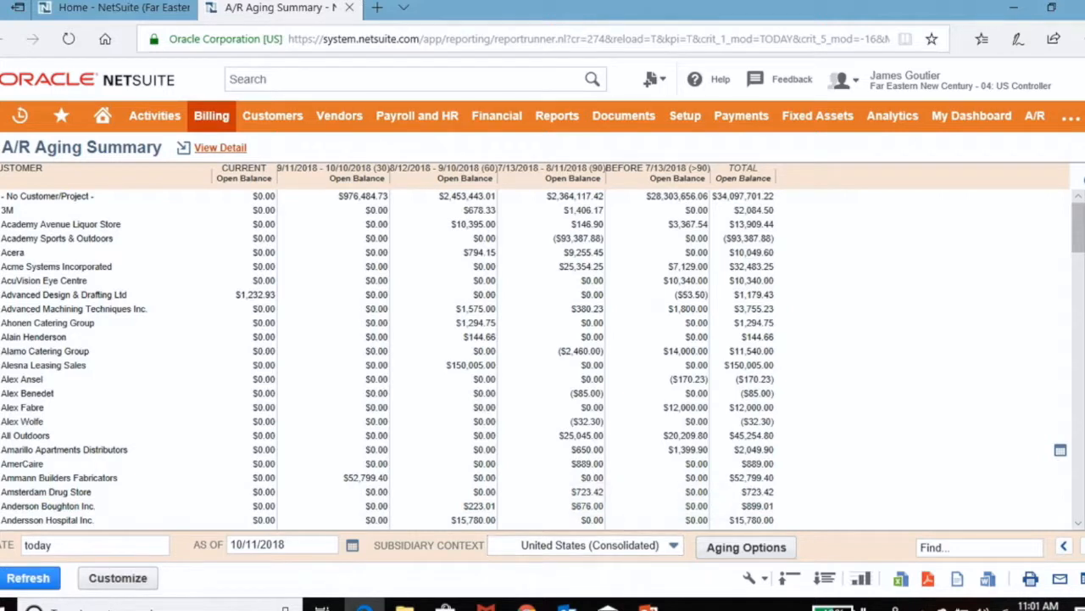
Step: Set the A/R aging summary's subsidiary context to US 1, and close the report to return to the home dashboard
click(673, 546)
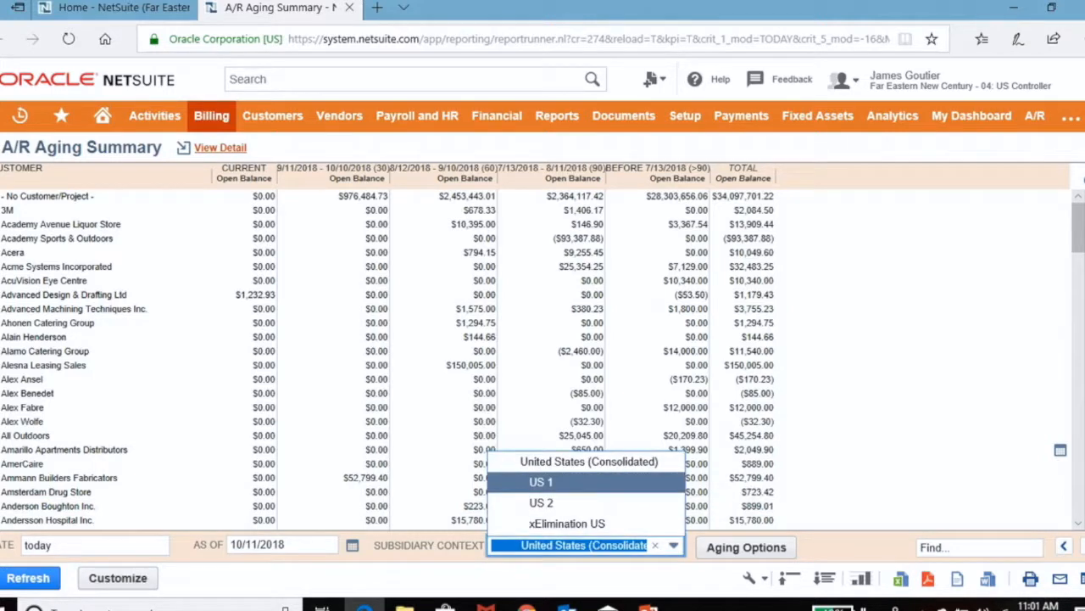
key(Return)
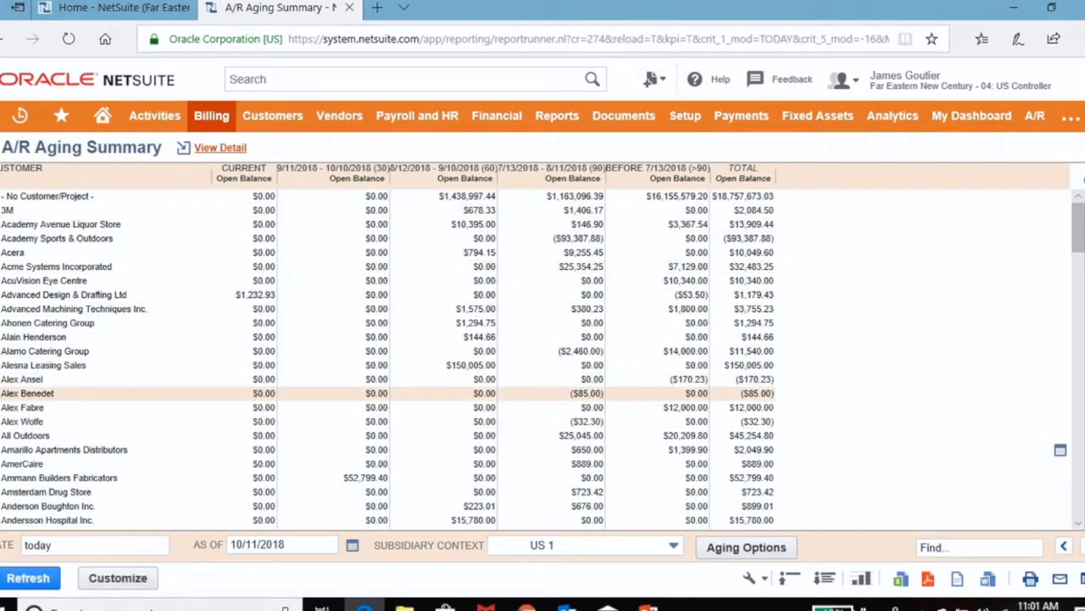
key(ctrl+w)
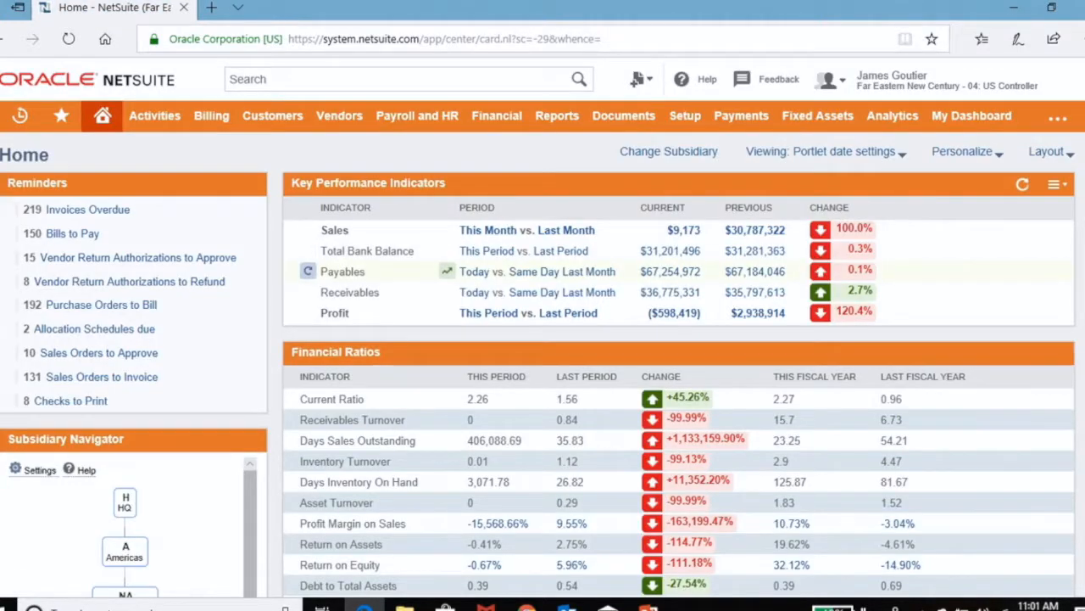
Step: Examine the subsidiary hierarchy in the Subsidiary Navigator and switch the dashboard to HQ
scroll(543, 365, down, 3)
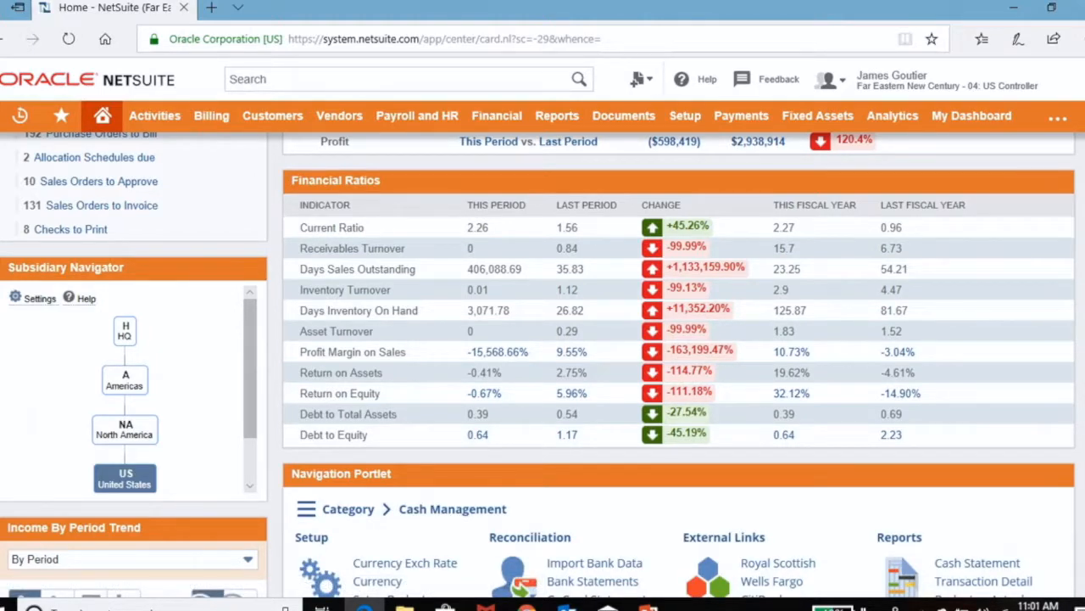
scroll(133, 389, down, 1)
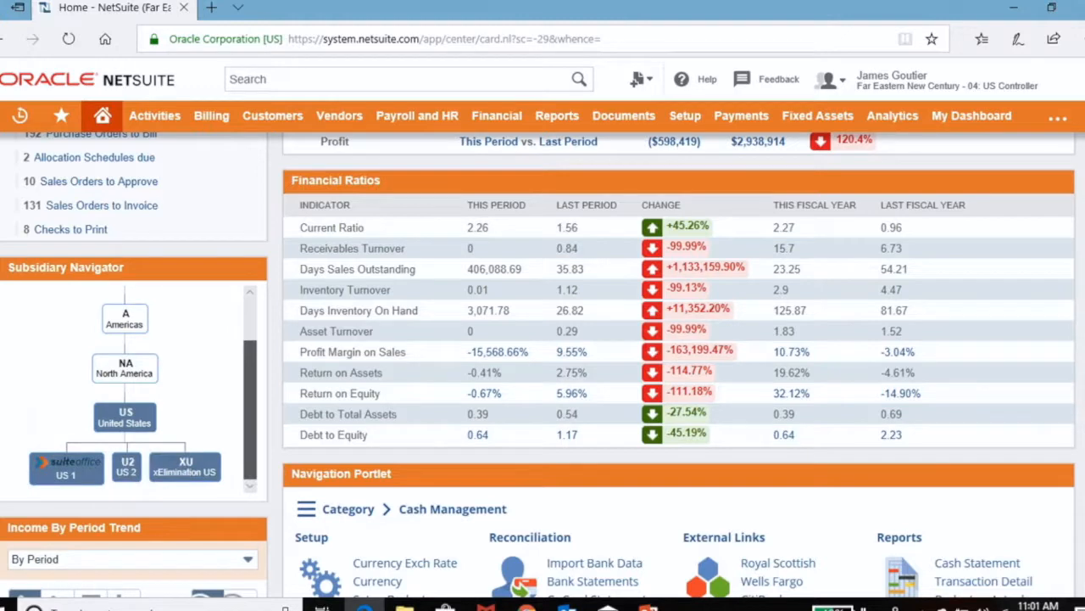
scroll(133, 390, up, 1)
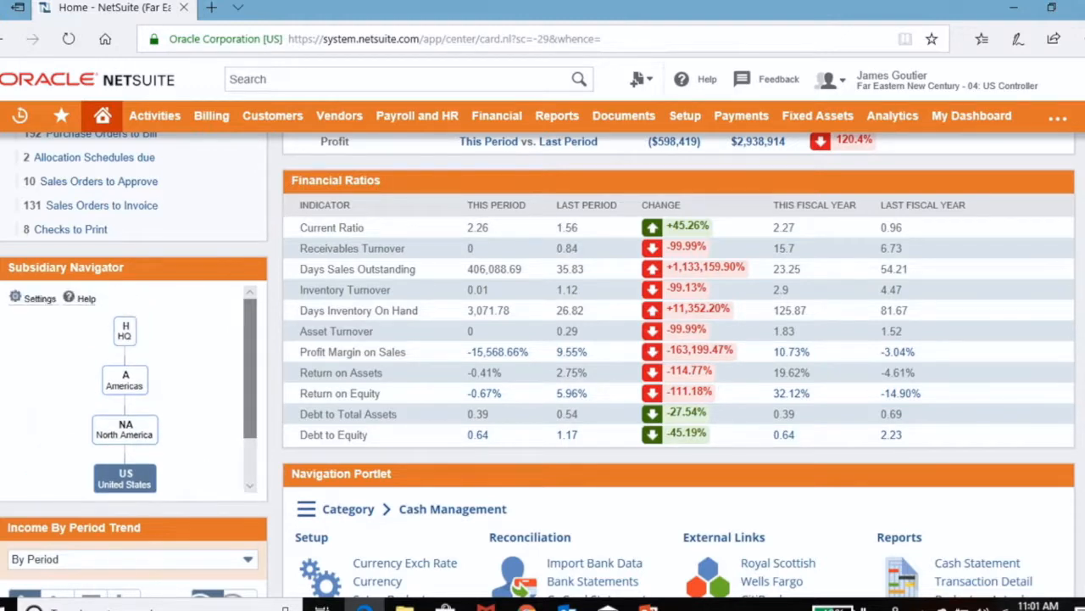
mouse_move(891, 81)
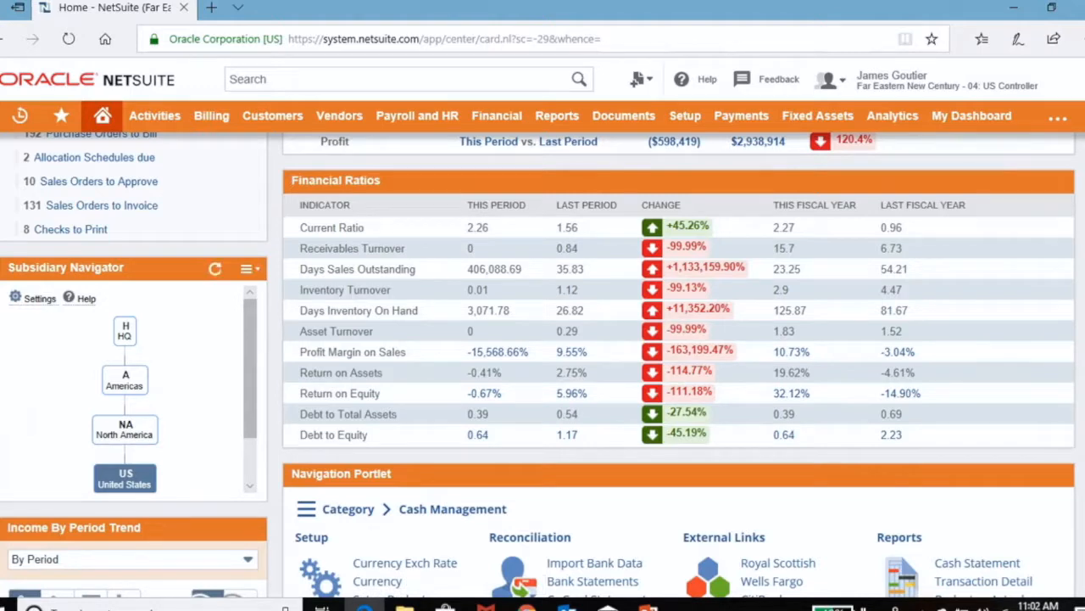
scroll(450, 373, up, 2)
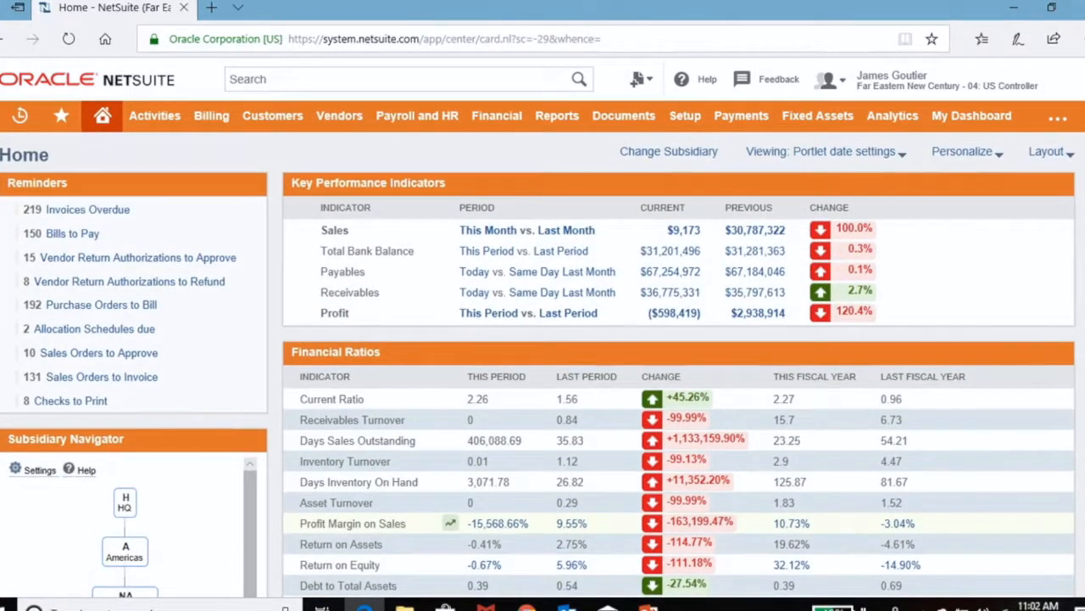
scroll(128, 283, down, 1)
scroll(127, 283, down, 1)
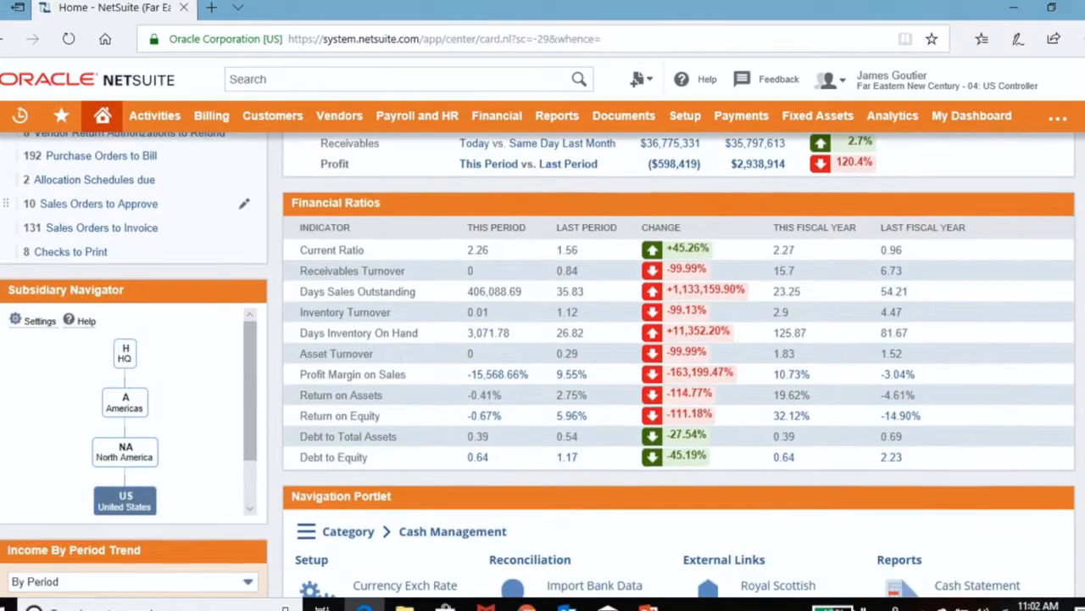
drag(251, 390, 250, 390)
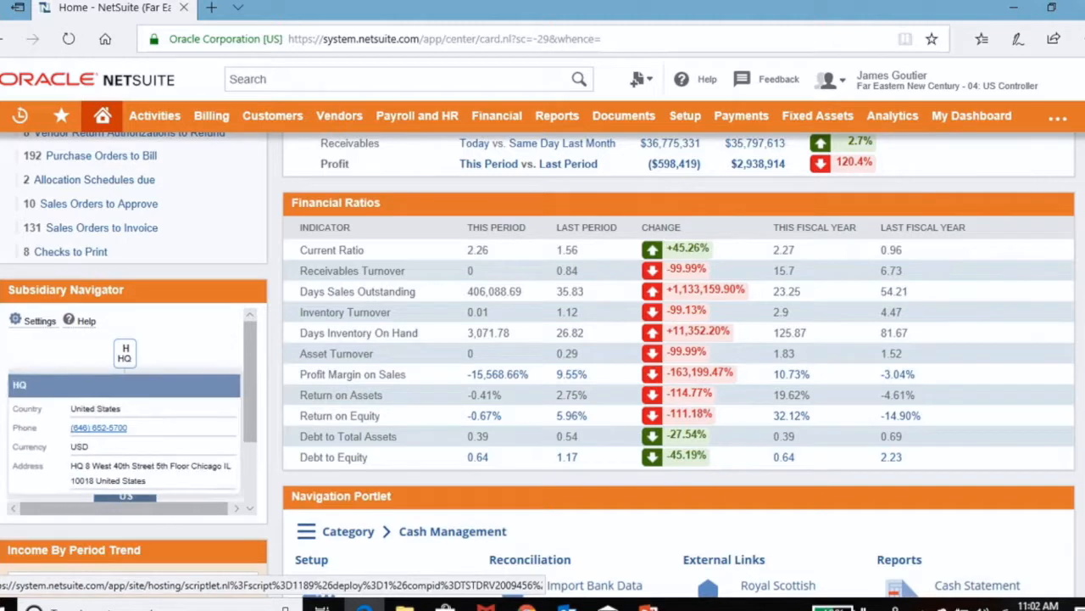
click(125, 501)
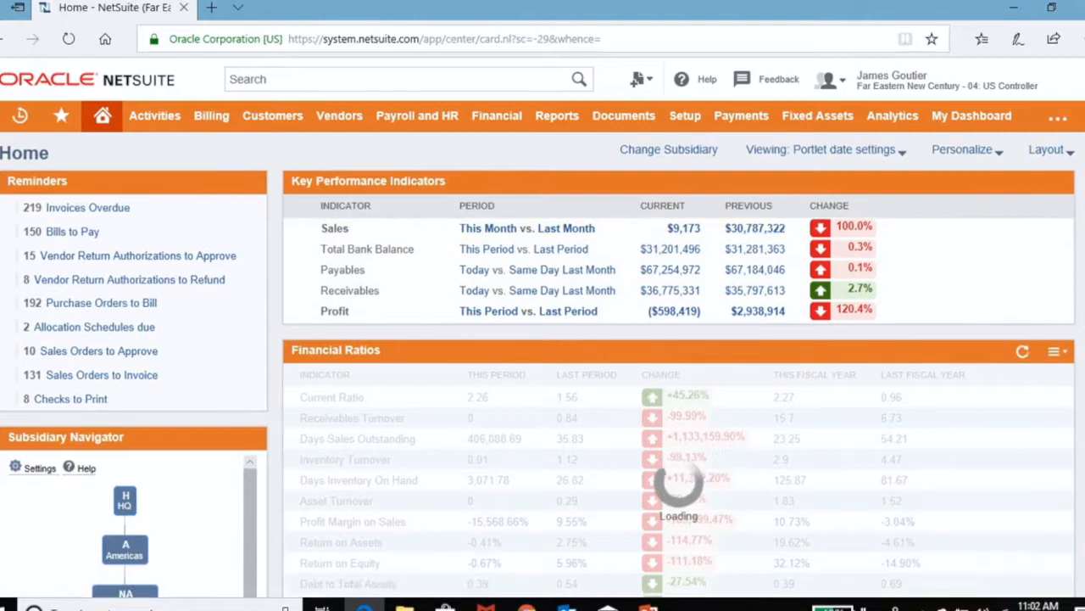
Step: Look over the key performance indicators, financial ratios and other dashboard portlets with HQ selected
scroll(509, 312, down, 1)
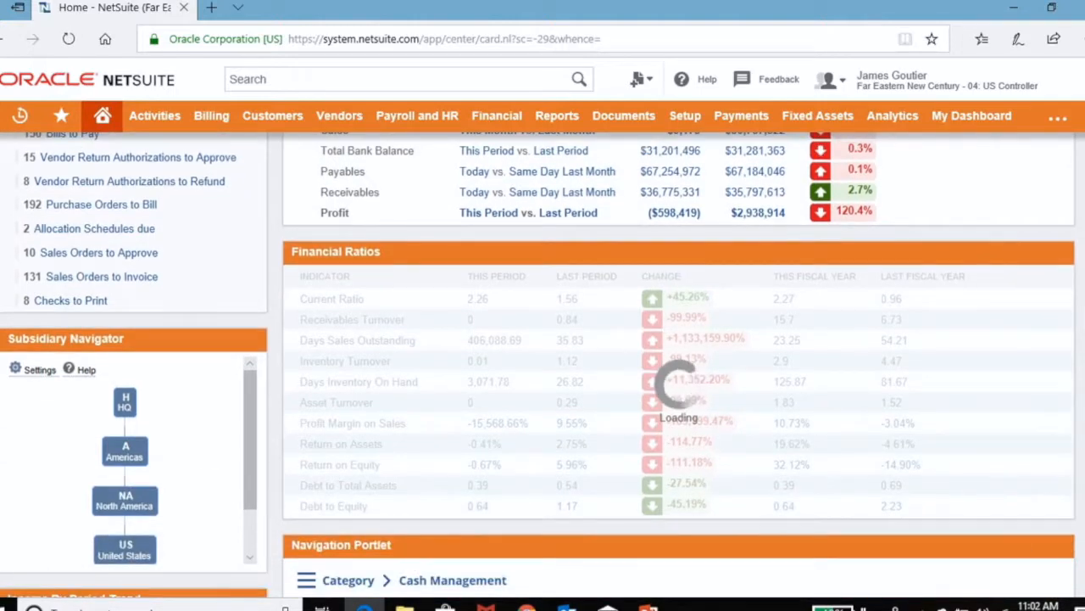
scroll(509, 312, down, 2)
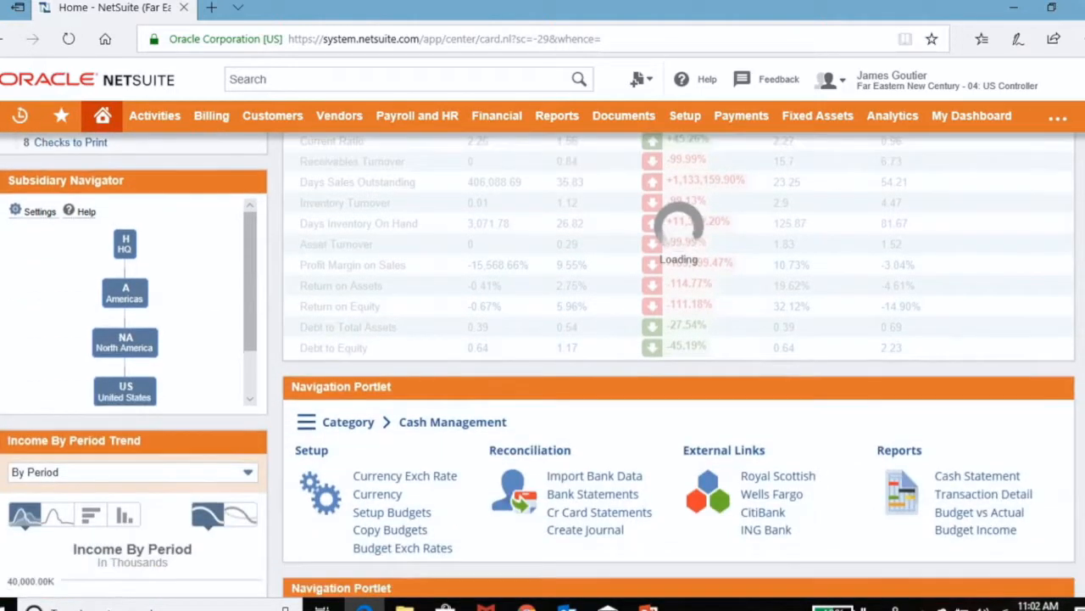
scroll(509, 312, down, 2)
scroll(509, 312, up, 4)
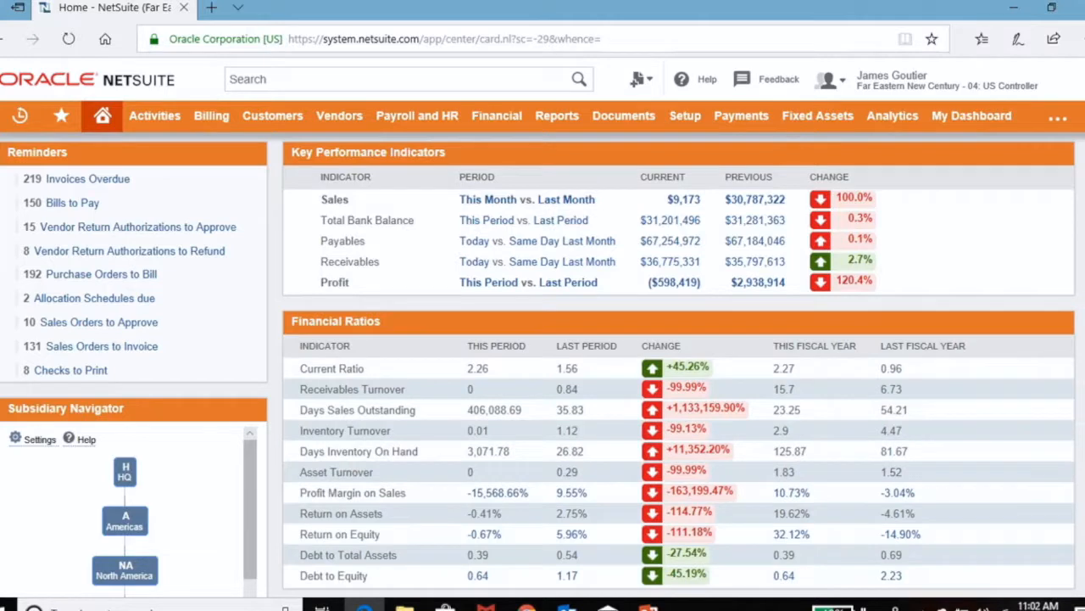
scroll(509, 312, down, 1)
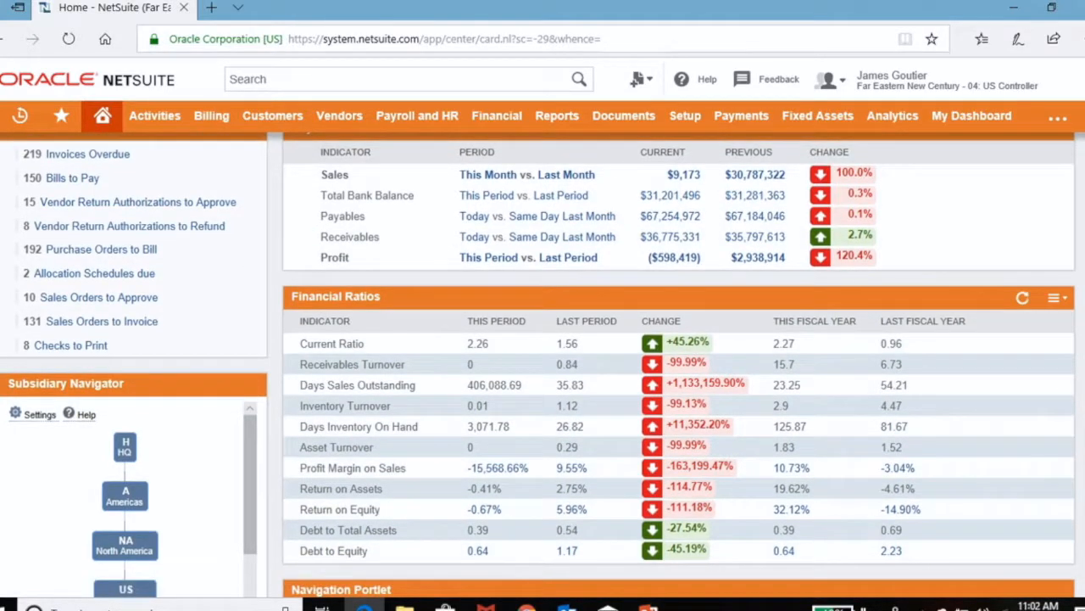
scroll(679, 356, up, 1)
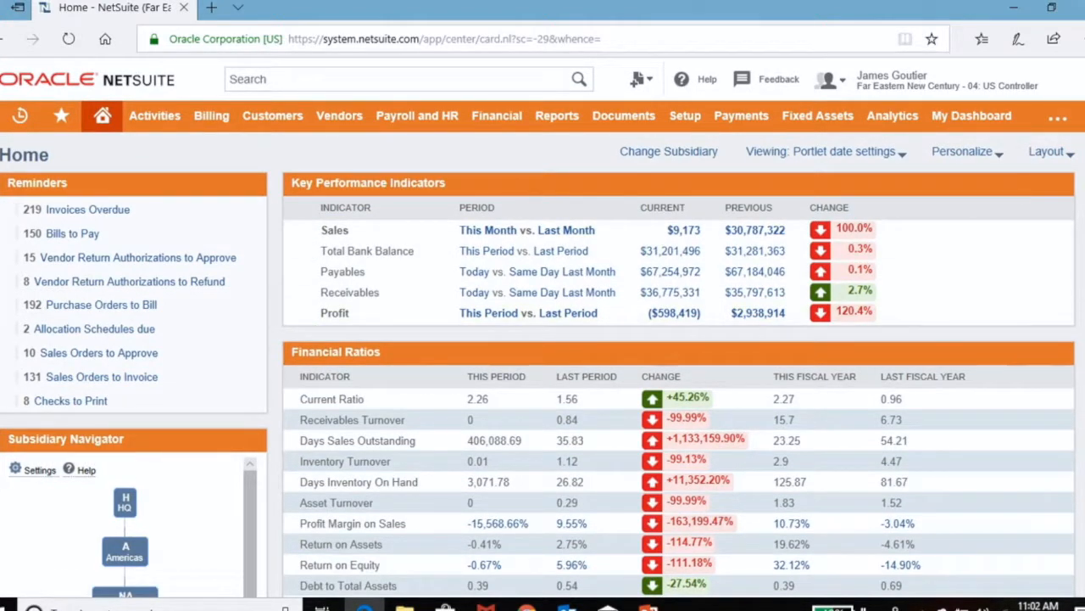
Step: Look through the available KPI scorecards in the Financial Ratios portlet's setup, and cancel the setup
scroll(678, 357, down, 1)
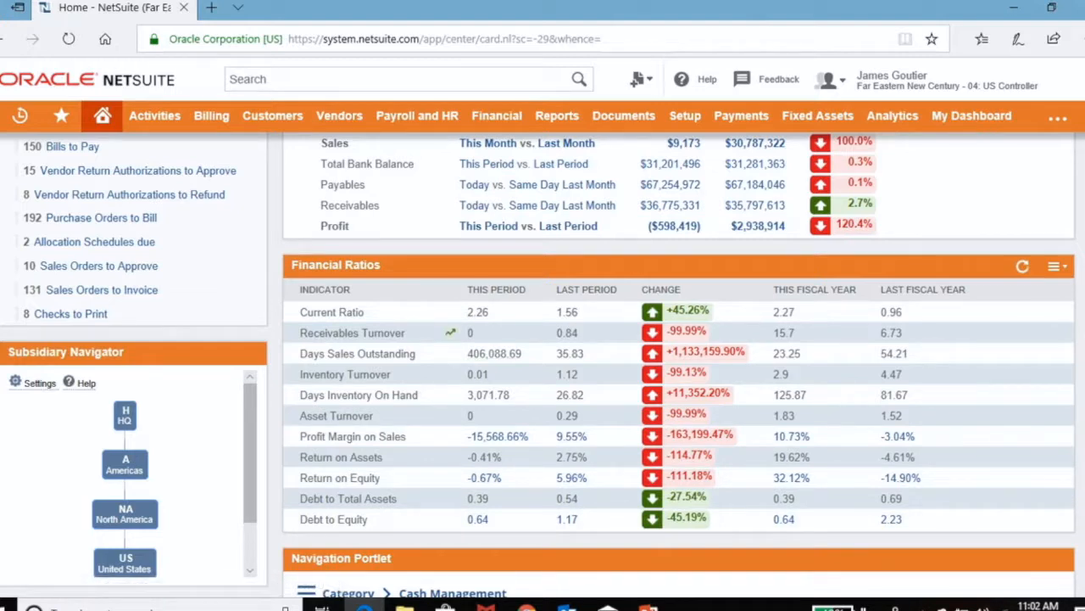
click(1054, 265)
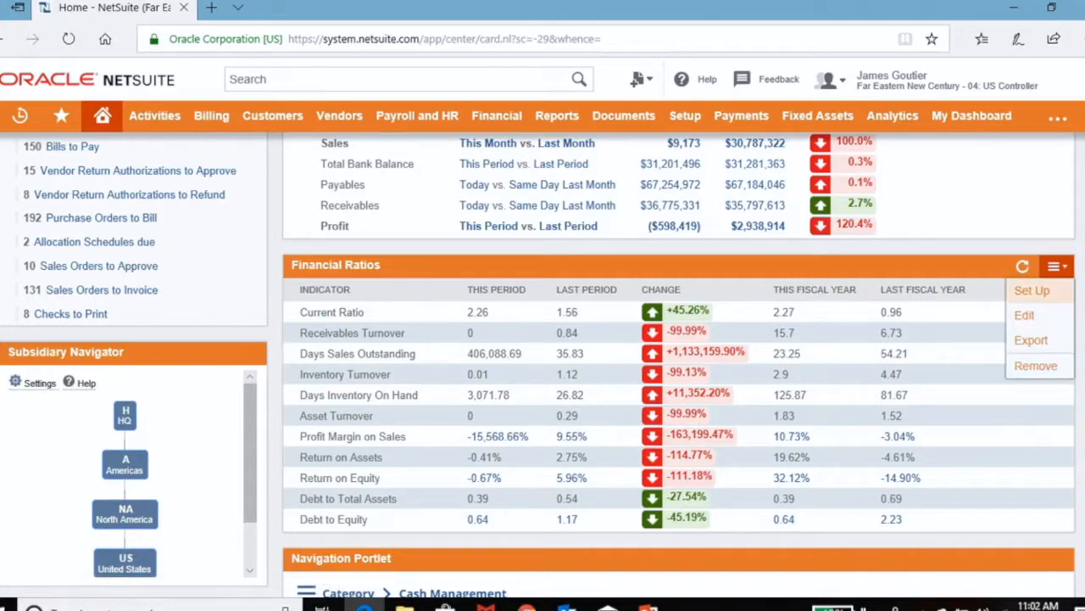
click(1032, 290)
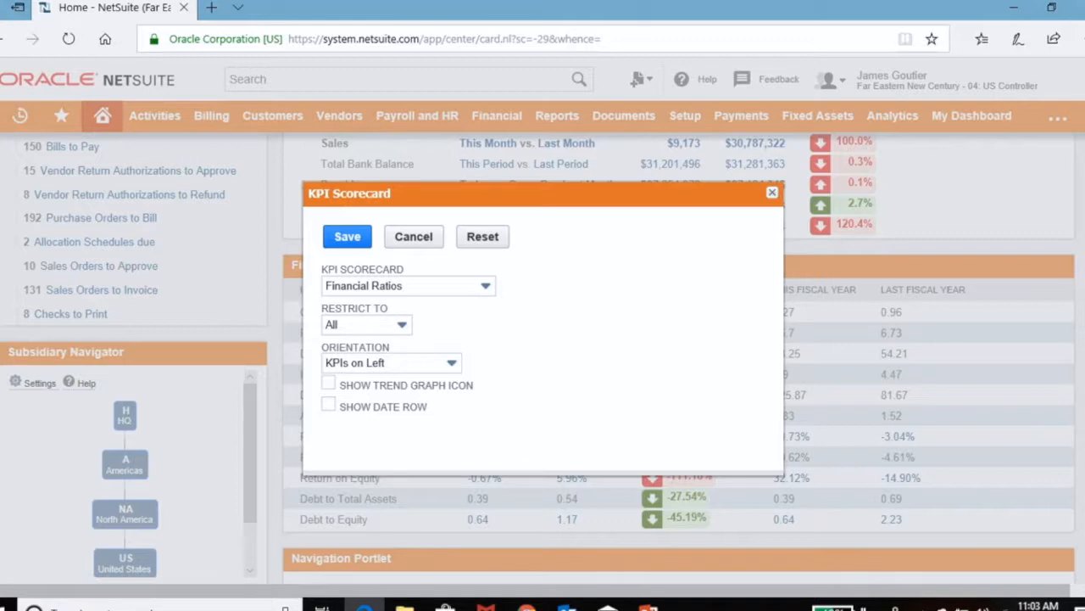
click(486, 286)
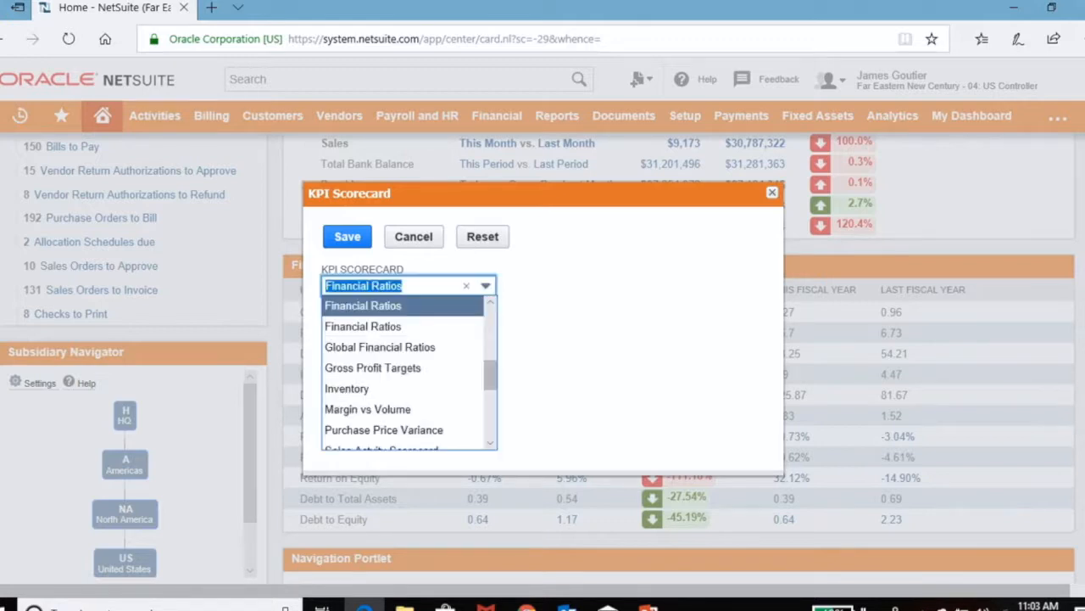
scroll(403, 371, up, 1)
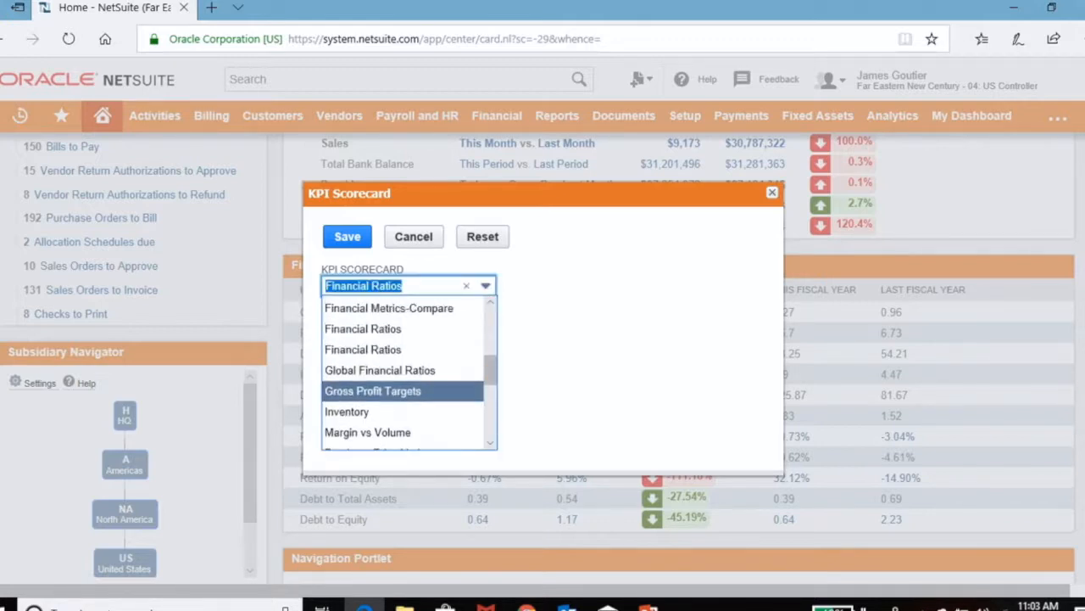
scroll(403, 372, up, 1)
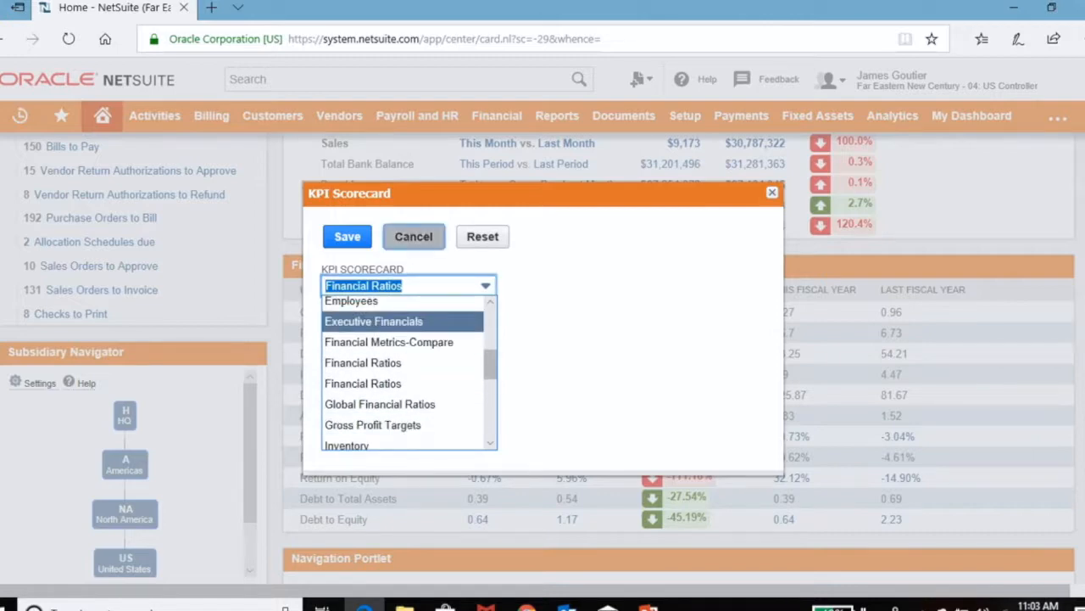
click(414, 236)
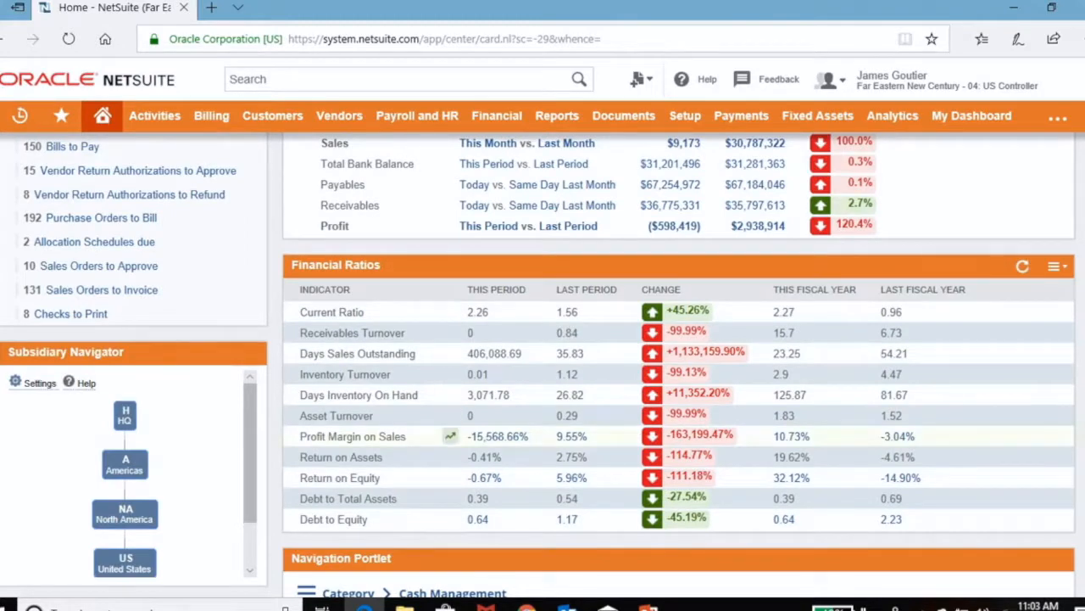
Step: Look over the Cash Management and Period Close navigation portlets below the financial ratios
scroll(543, 364, down, 3)
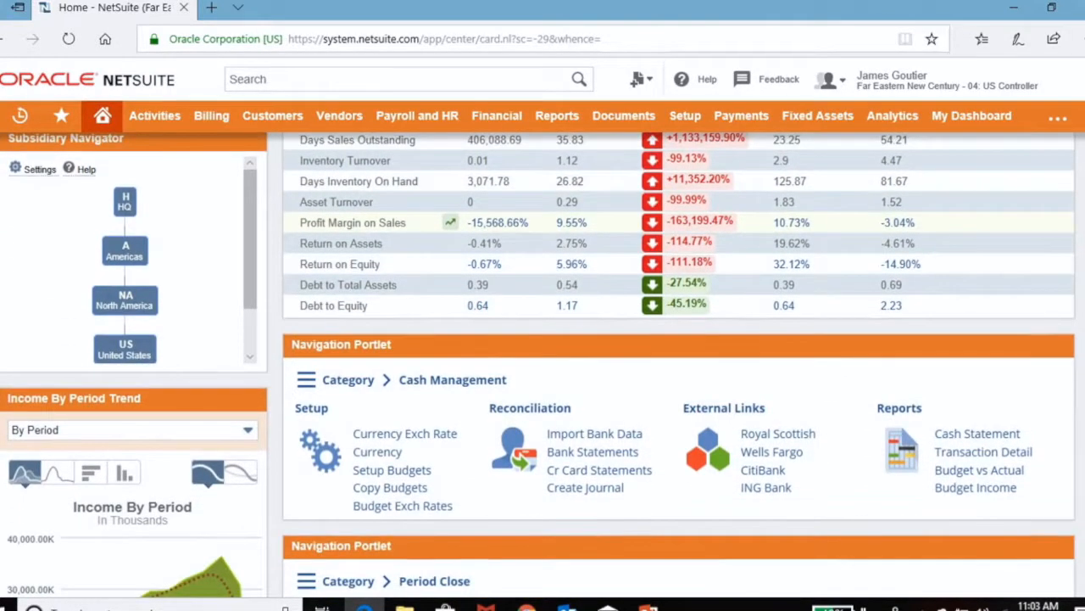
scroll(390, 432, down, 1)
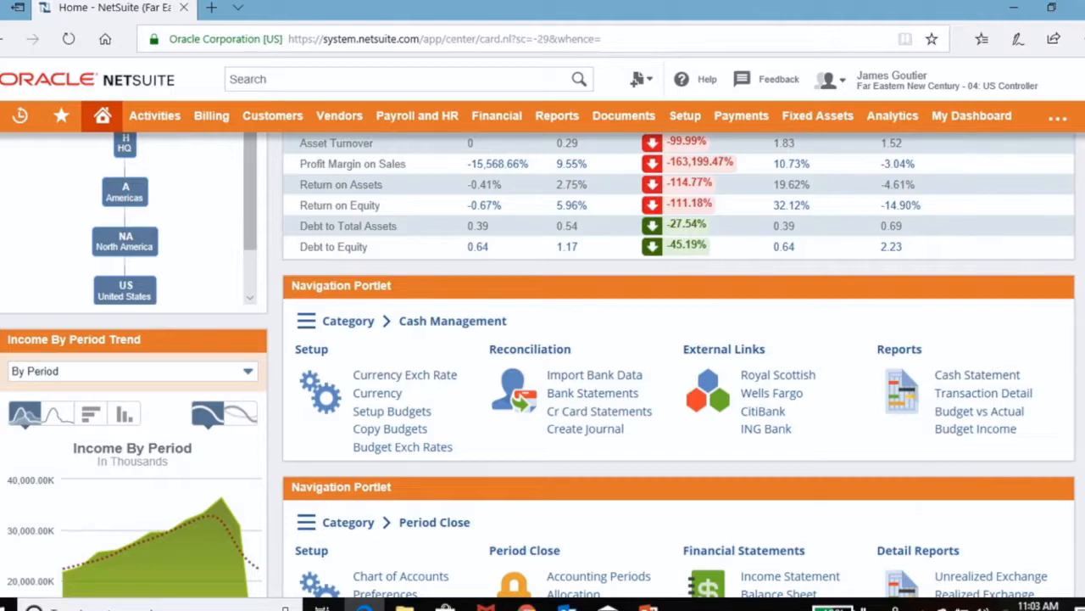
scroll(594, 373, up, 2)
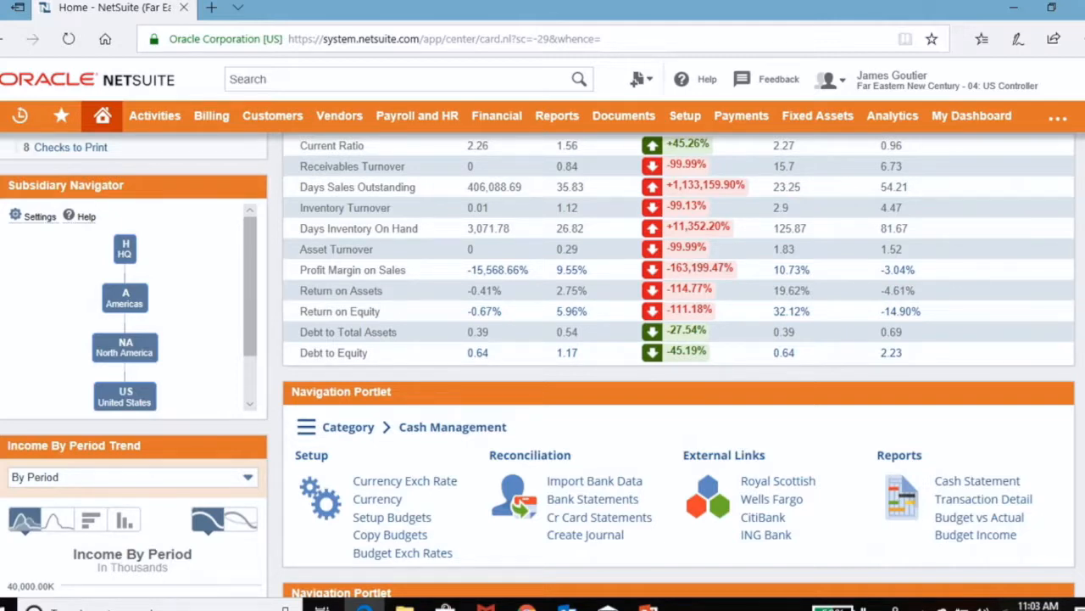
scroll(543, 364, up, 1)
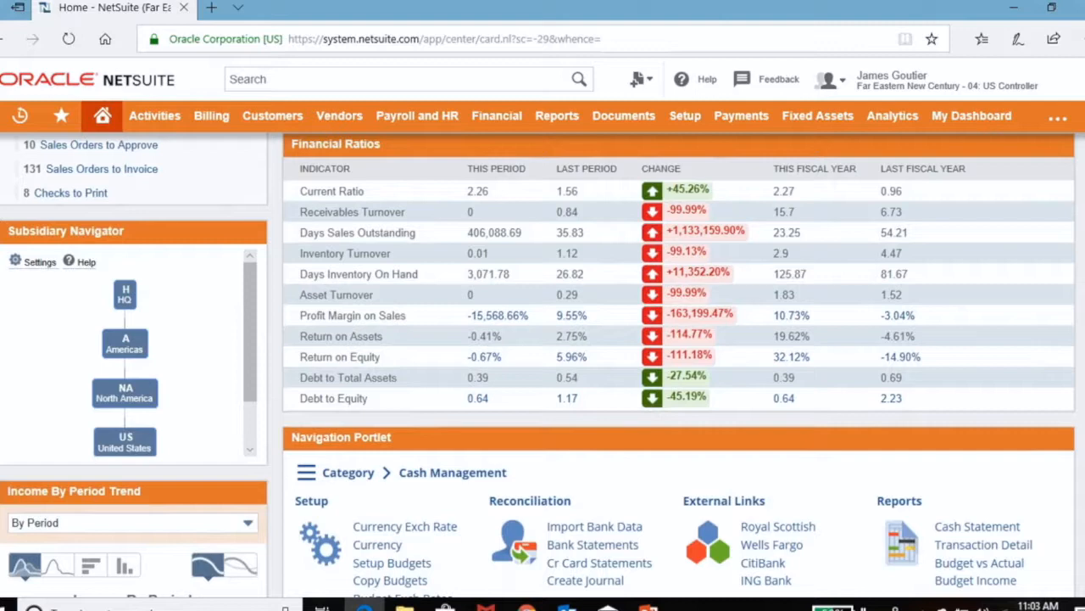
scroll(543, 364, down, 3)
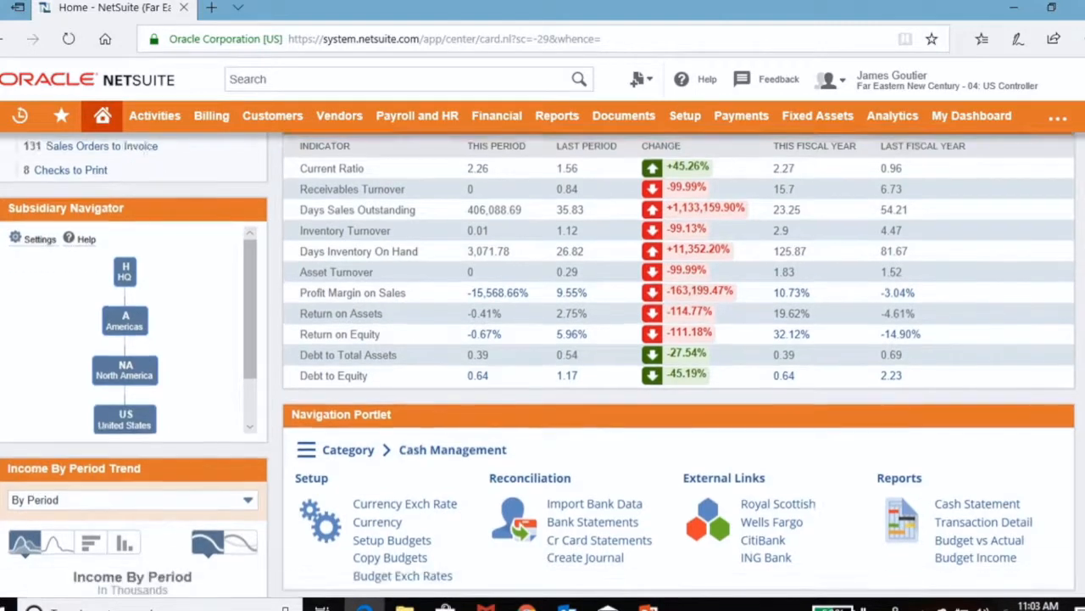